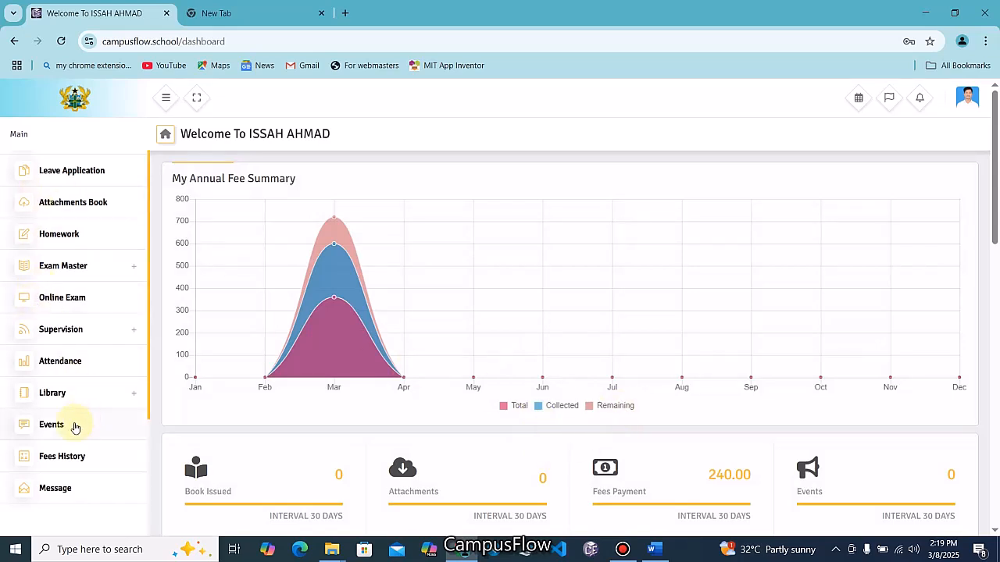
Log out of the student account
click(125, 297)
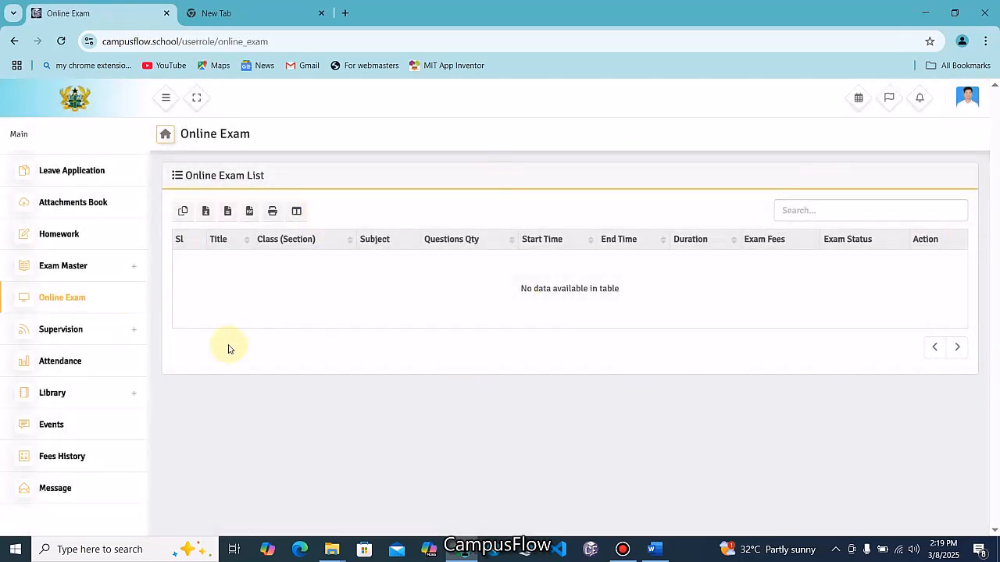
click(966, 98)
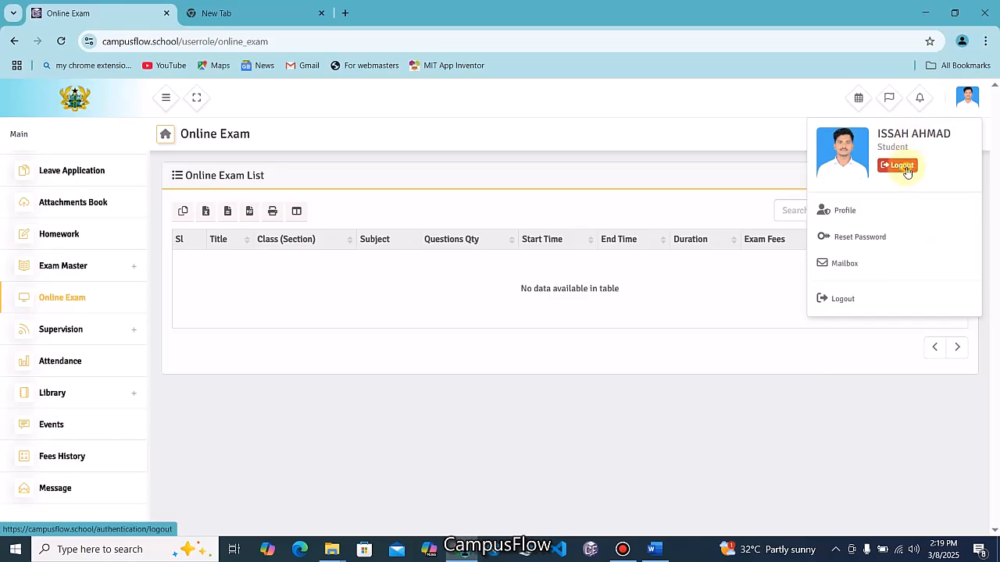
click(906, 171)
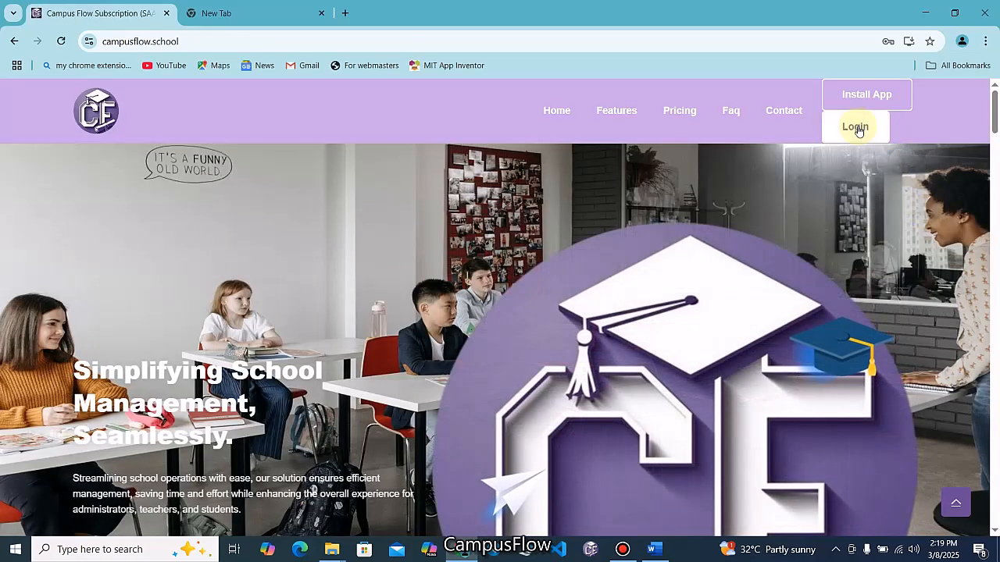
Sign in as the administrator with saved credentials and open the empty Online Exam list
click(858, 129)
click(651, 284)
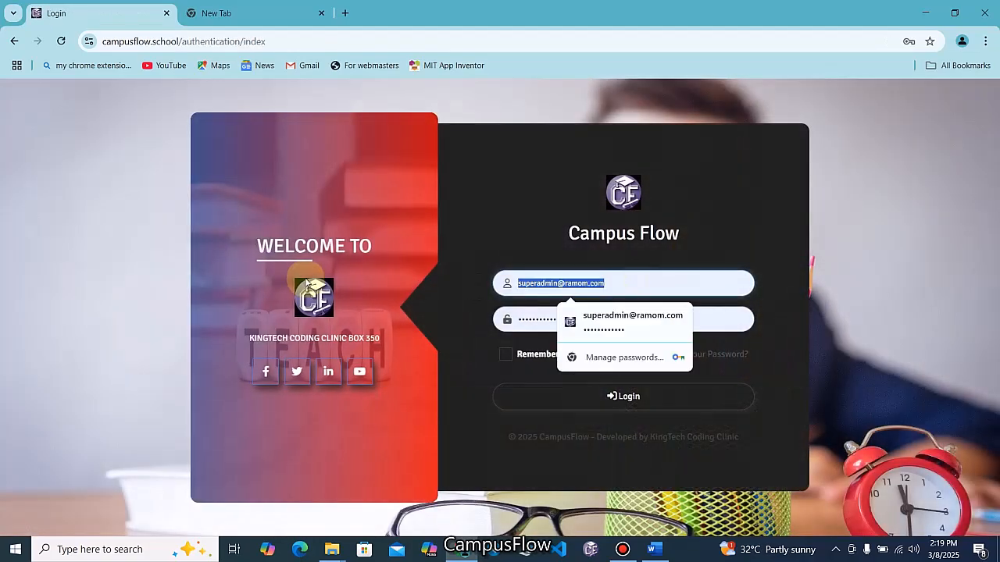
click(641, 398)
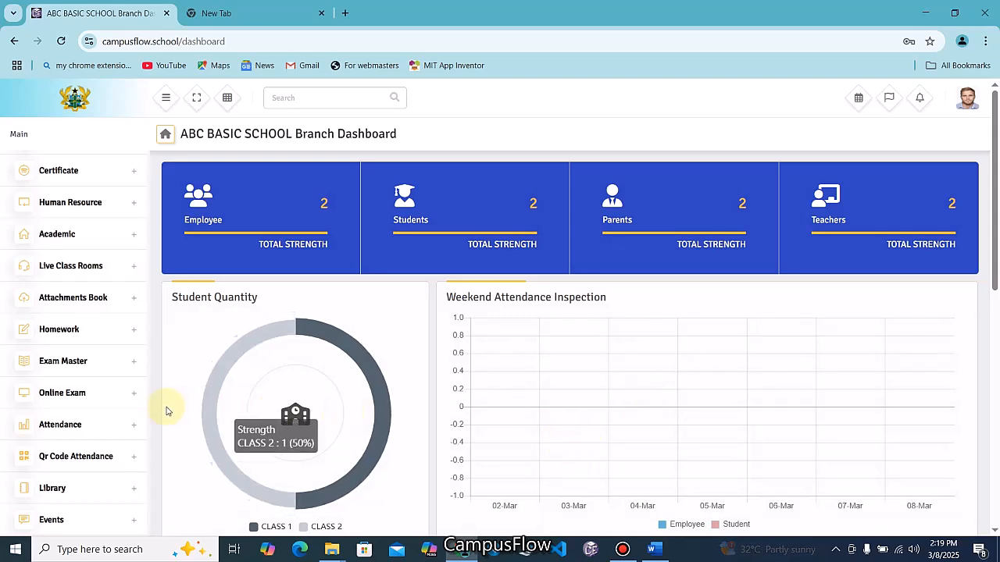
click(131, 396)
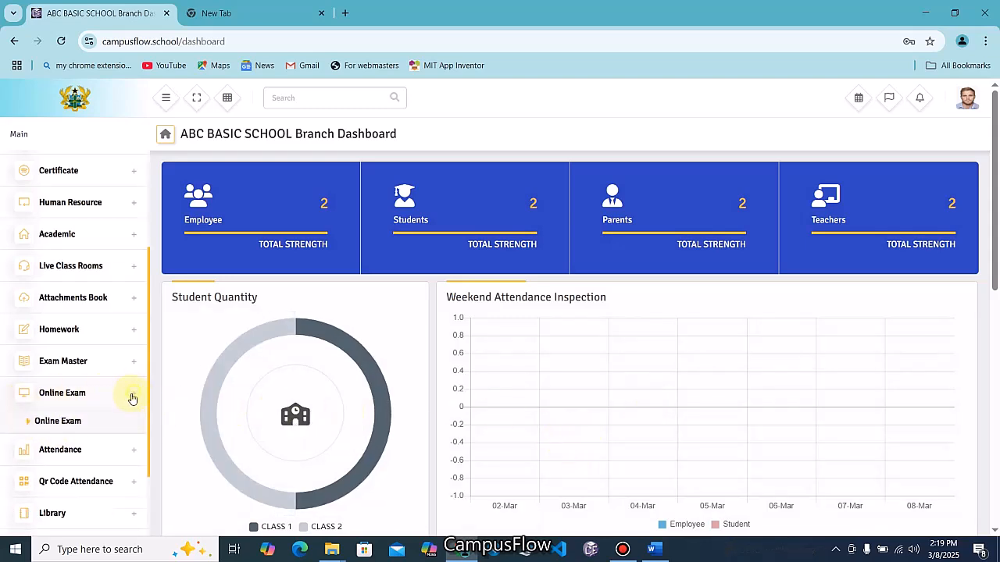
scroll(83, 331, down, 1)
click(67, 365)
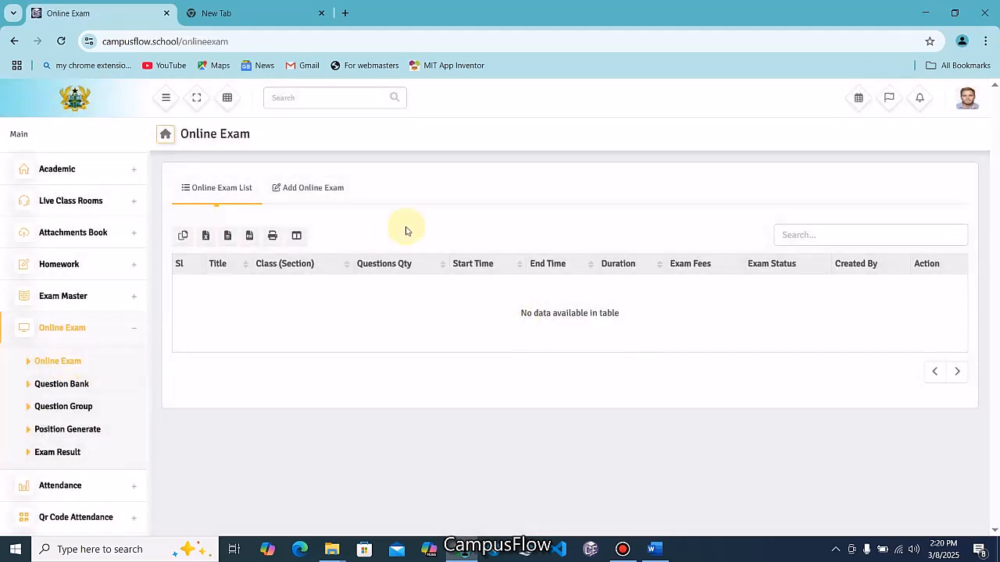
Start a new online exam titled DEMO EXAM
click(308, 190)
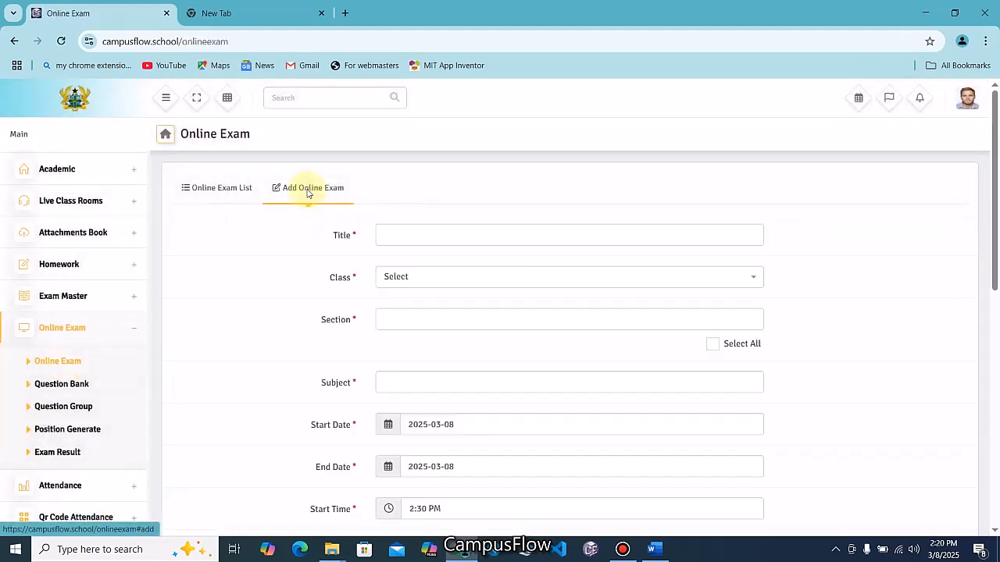
click(415, 238)
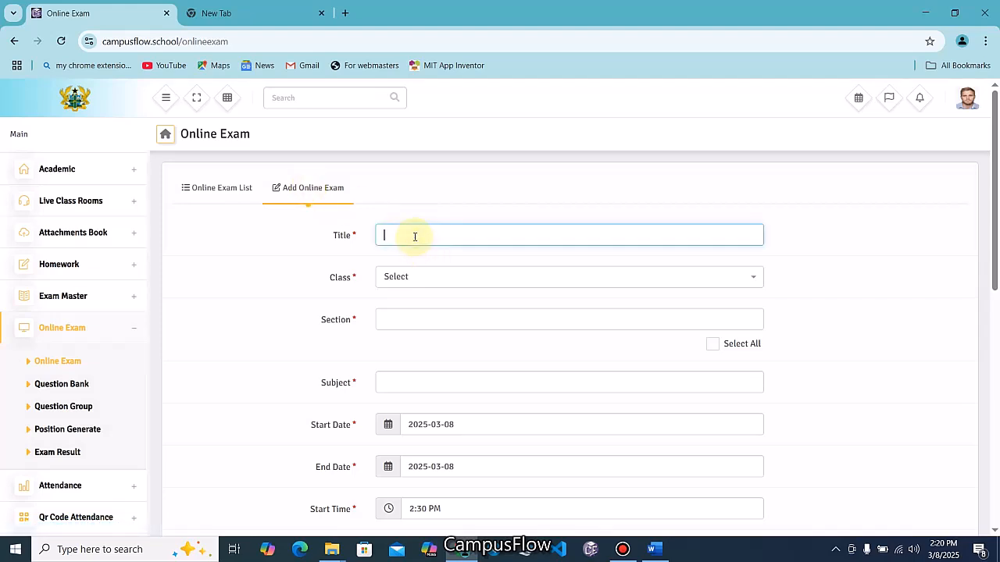
text(DEMO EXAM)
Assign the exam to CLASS 1, section CLASS 1 A, subject Computing
click(425, 280)
click(409, 344)
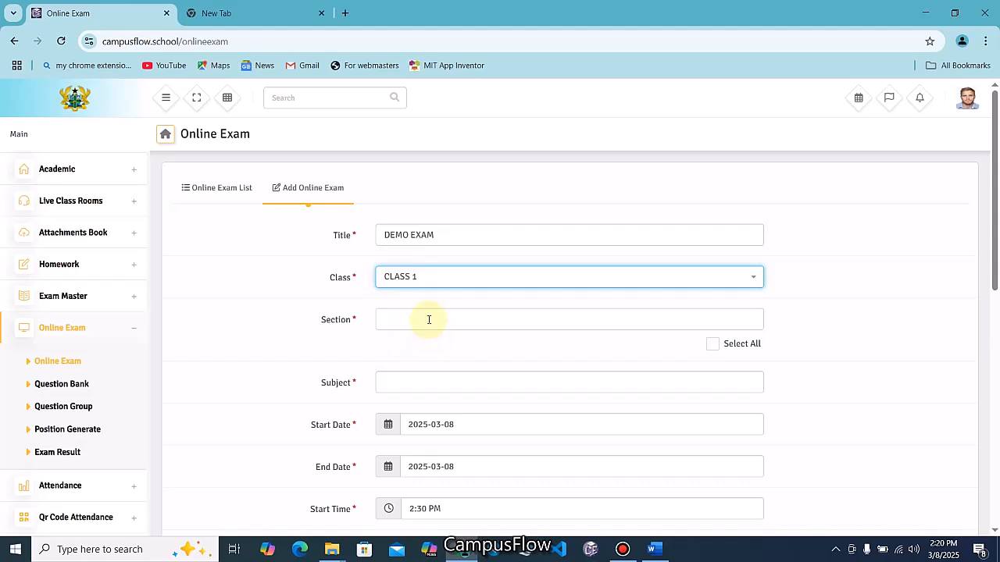
click(427, 319)
click(407, 346)
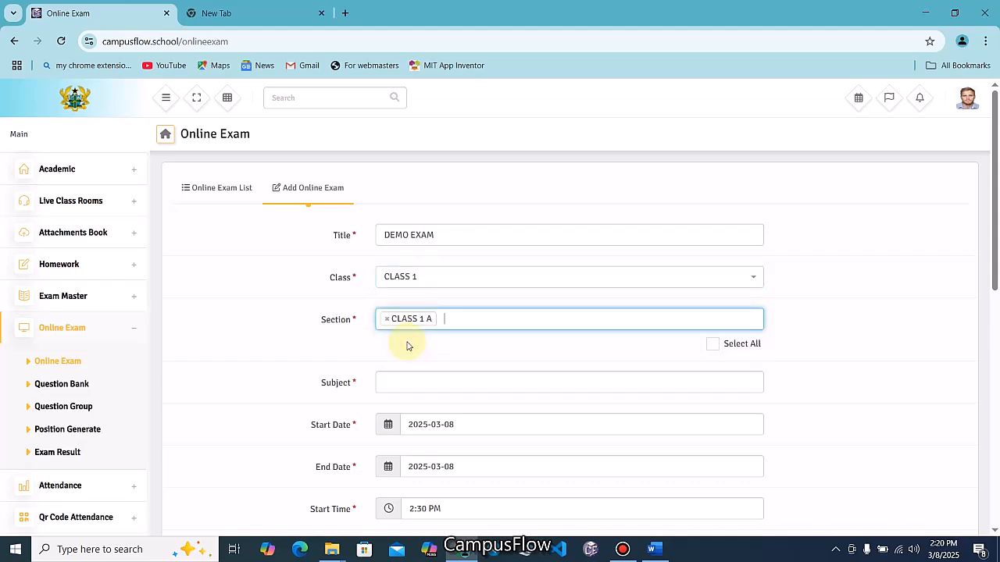
click(415, 386)
click(410, 494)
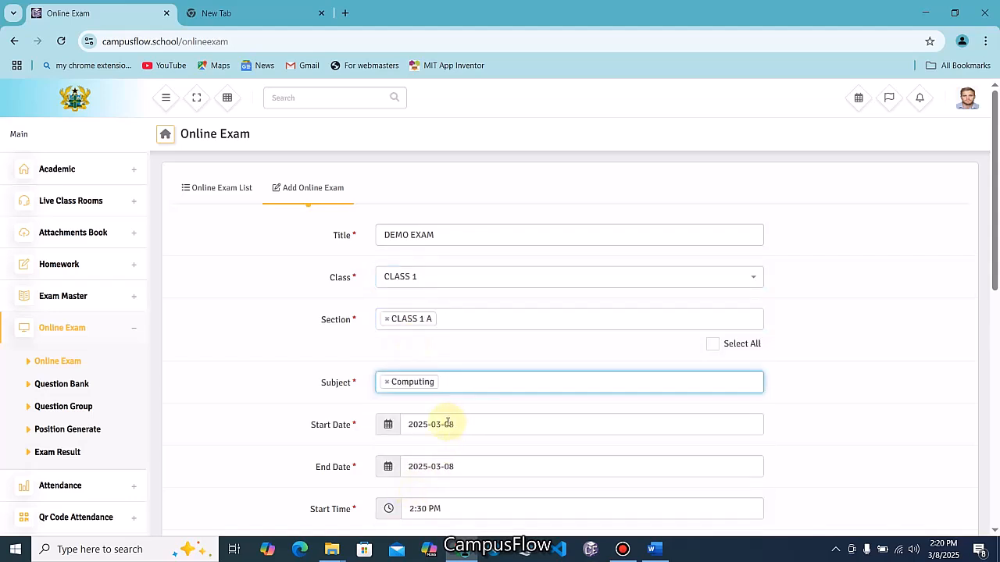
scroll(495, 424, down, 1)
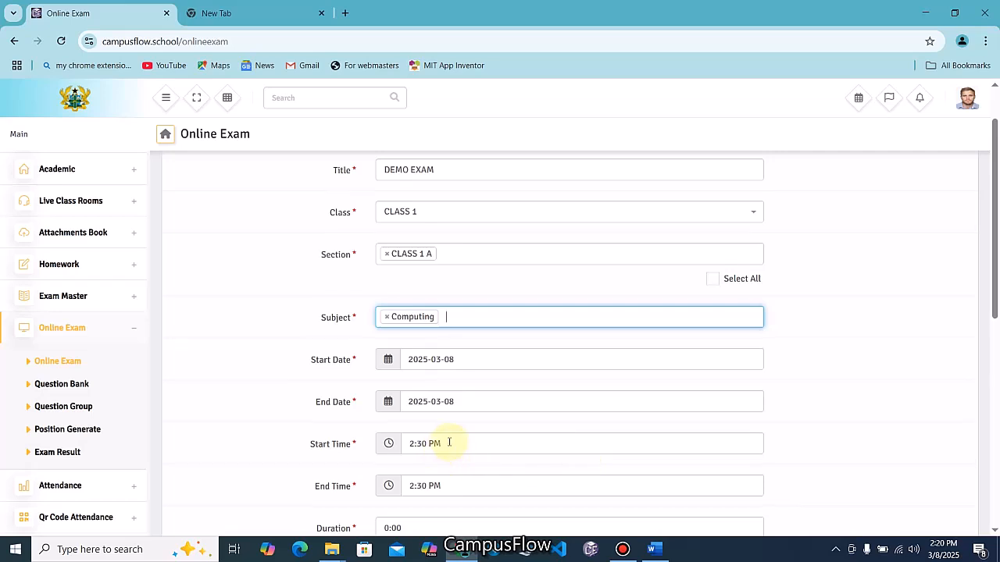
scroll(449, 443, down, 1)
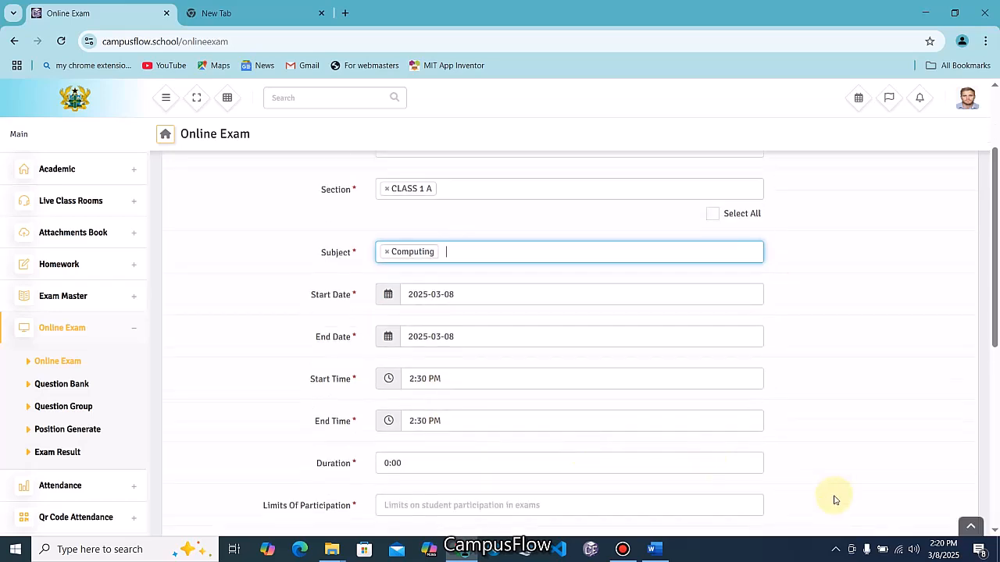
Set the start time to 2:45 PM and the end time to 3:30 PM
click(446, 380)
click(453, 303)
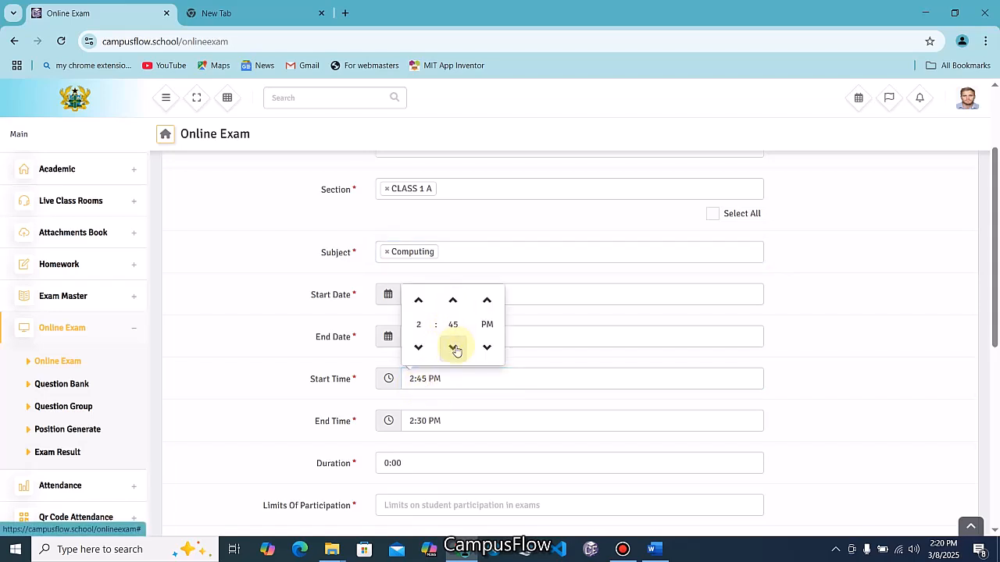
click(455, 421)
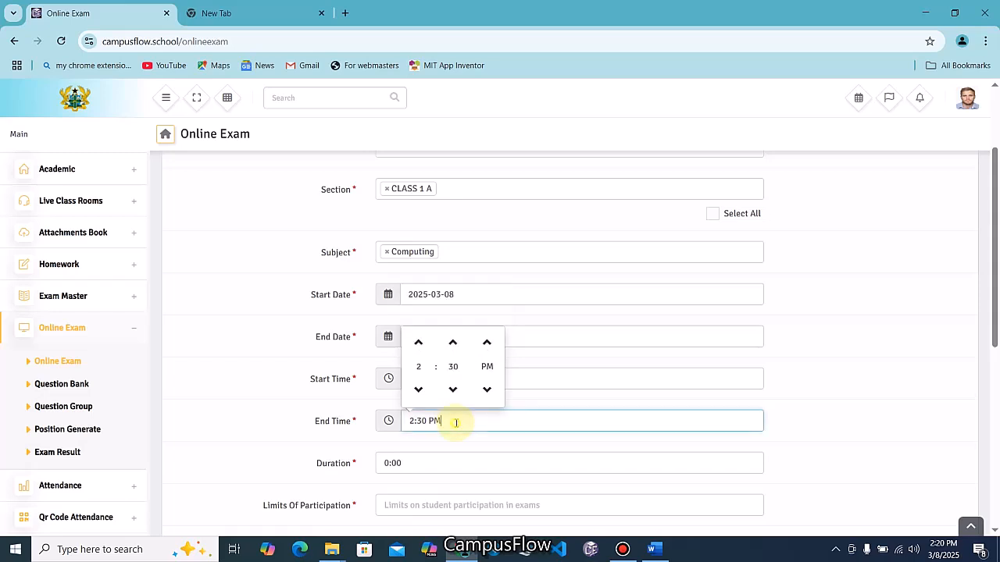
click(418, 343)
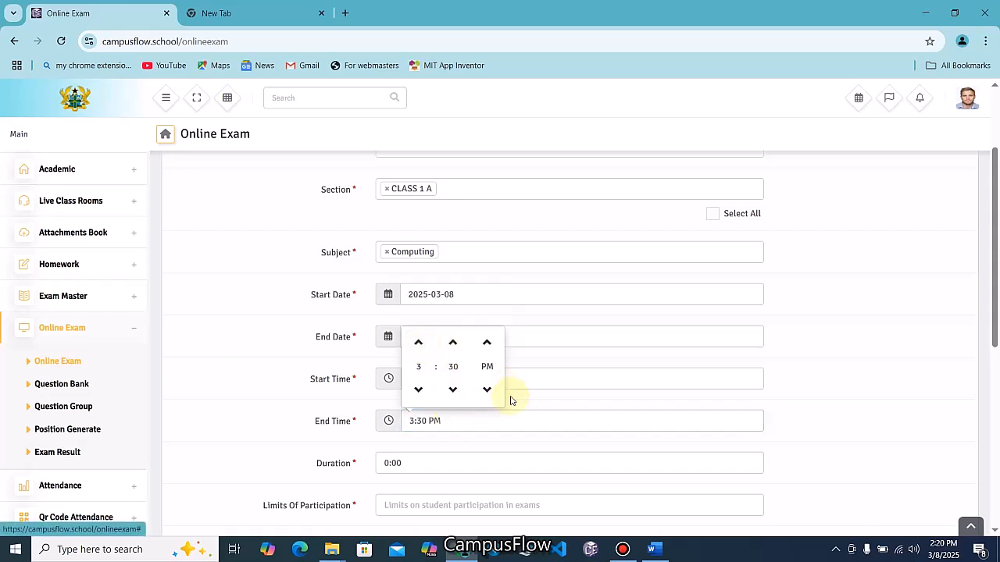
Set the exam duration to 1:00
click(464, 462)
drag(446, 462, 310, 466)
key(BackSpace)
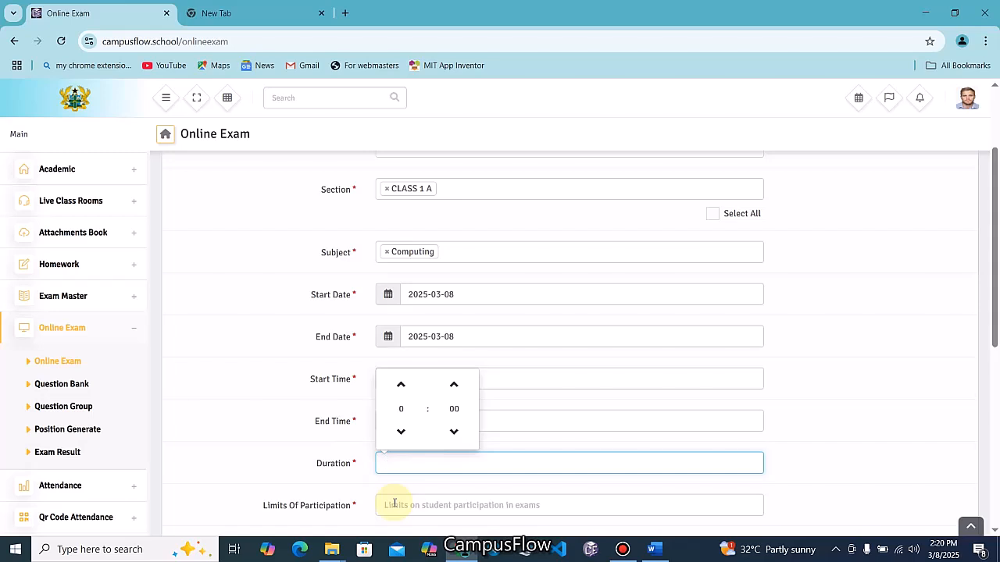
click(656, 450)
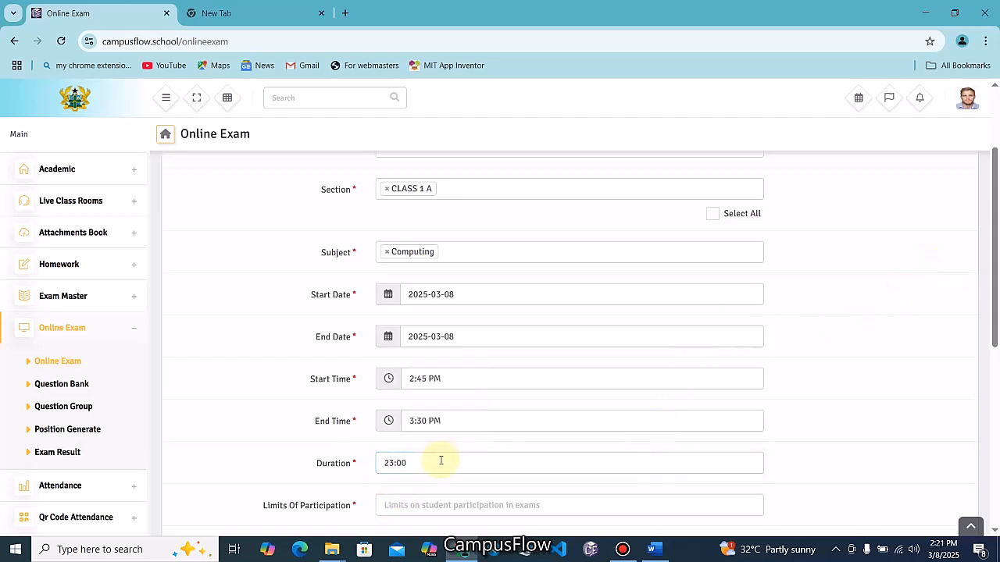
click(411, 463)
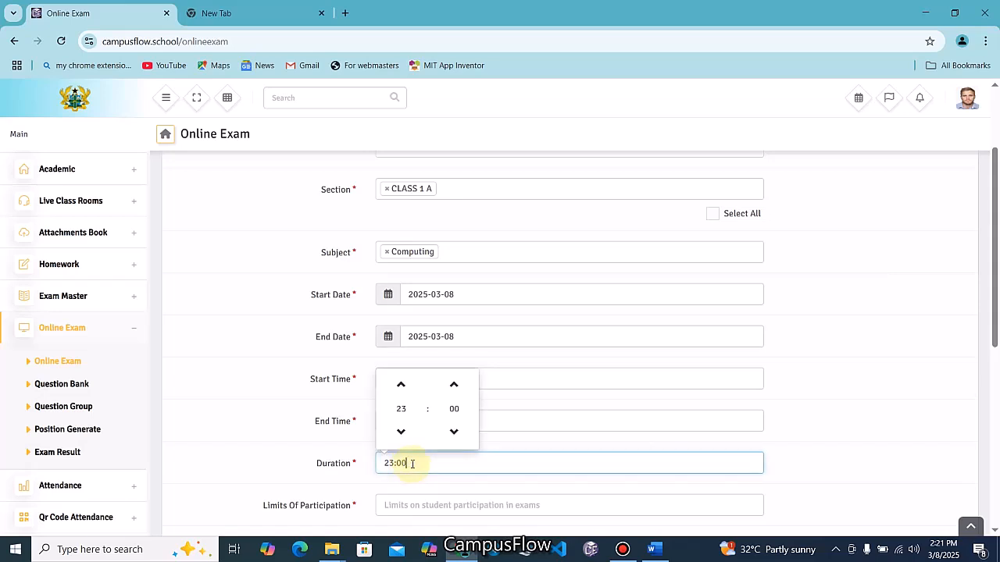
click(400, 385)
click(400, 385)
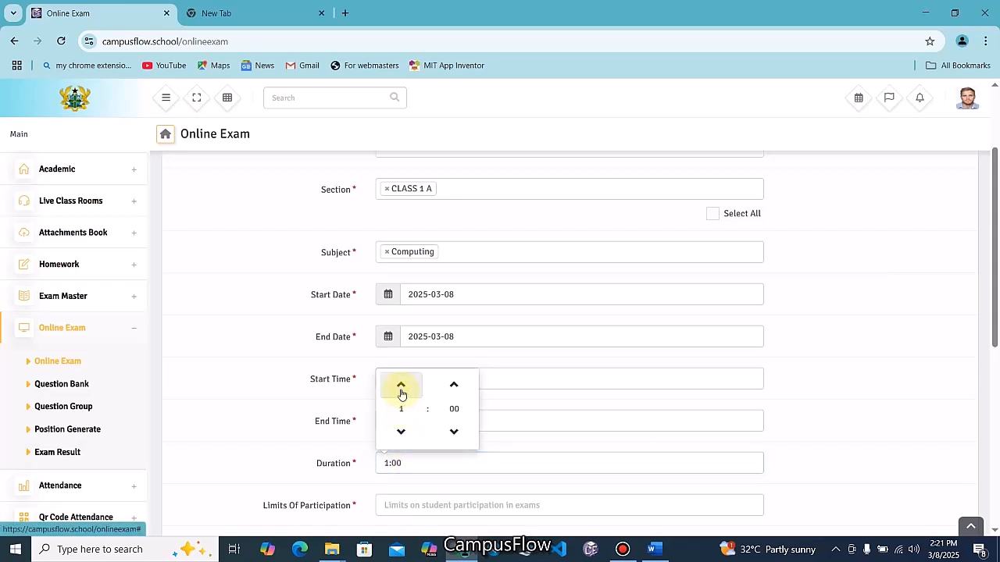
click(432, 465)
click(283, 447)
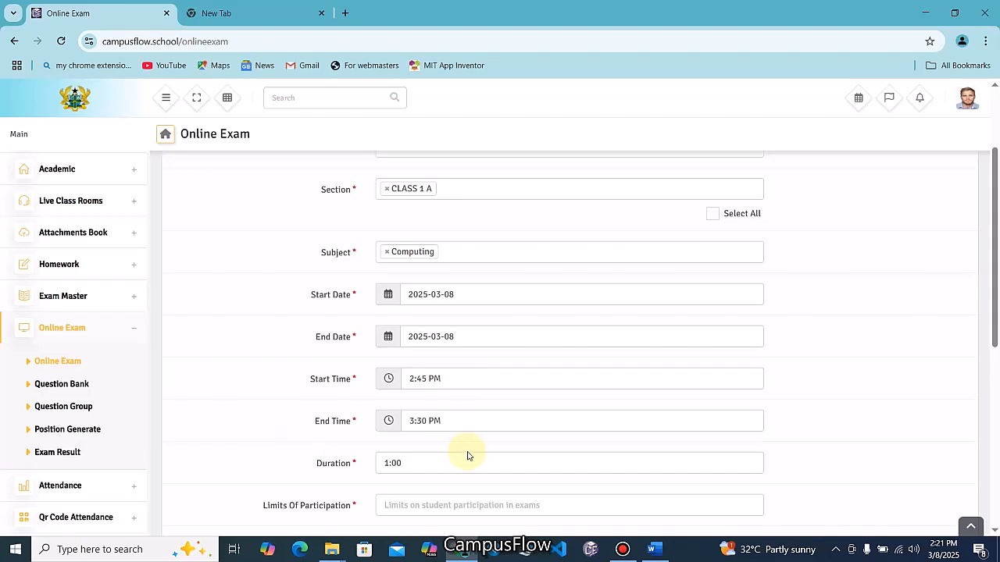
Allow 2 participations for the exam
scroll(466, 454, down, 1)
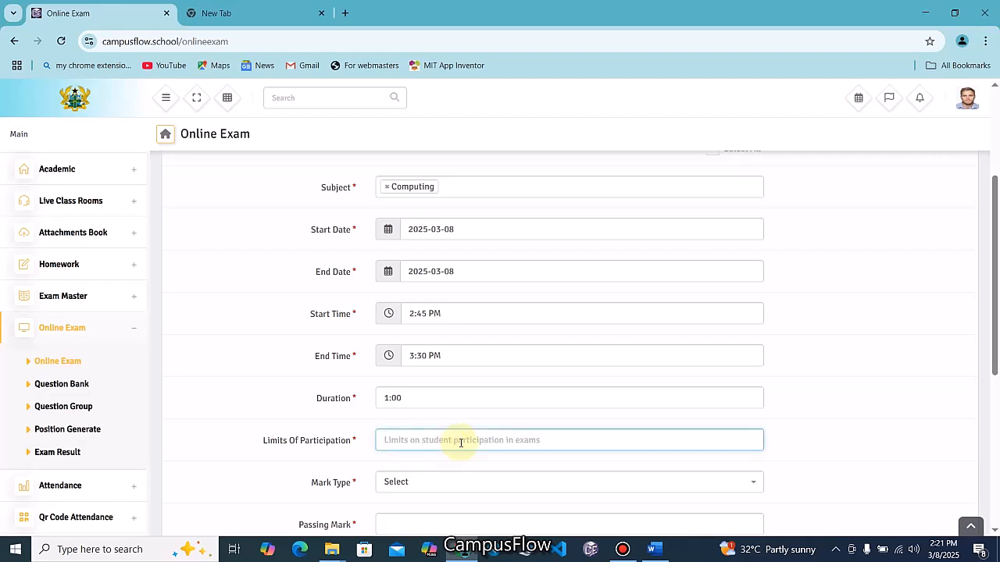
text(2)
scroll(470, 460, down, 1)
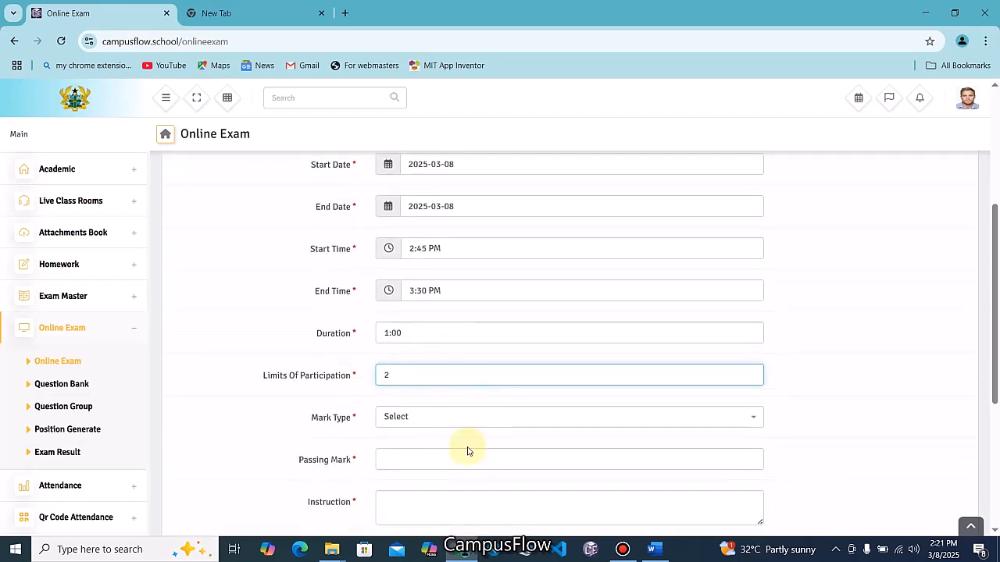
Make the mark type Fixed and bring up Sample Questions.docx in Word
click(435, 420)
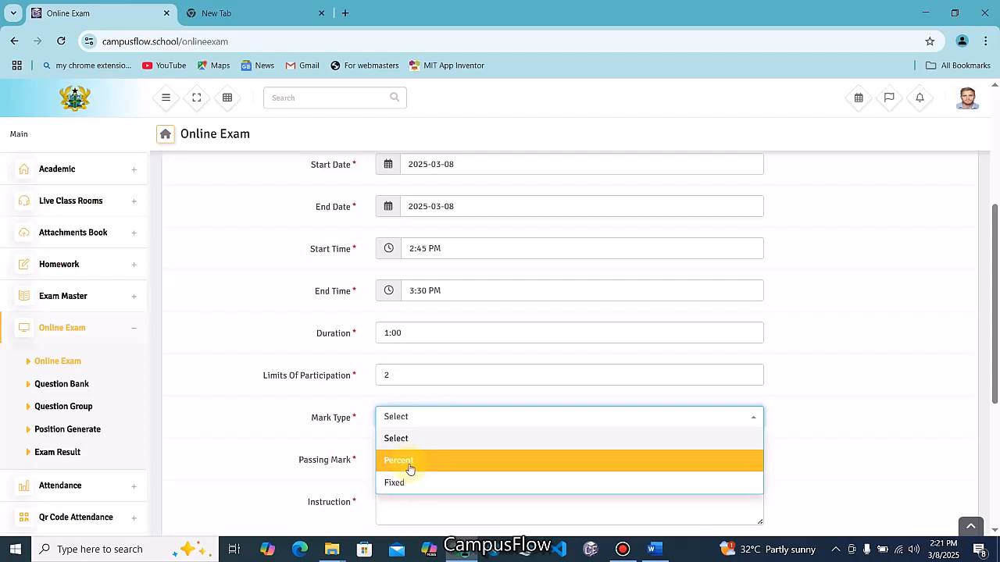
click(409, 466)
click(428, 424)
click(413, 483)
click(413, 459)
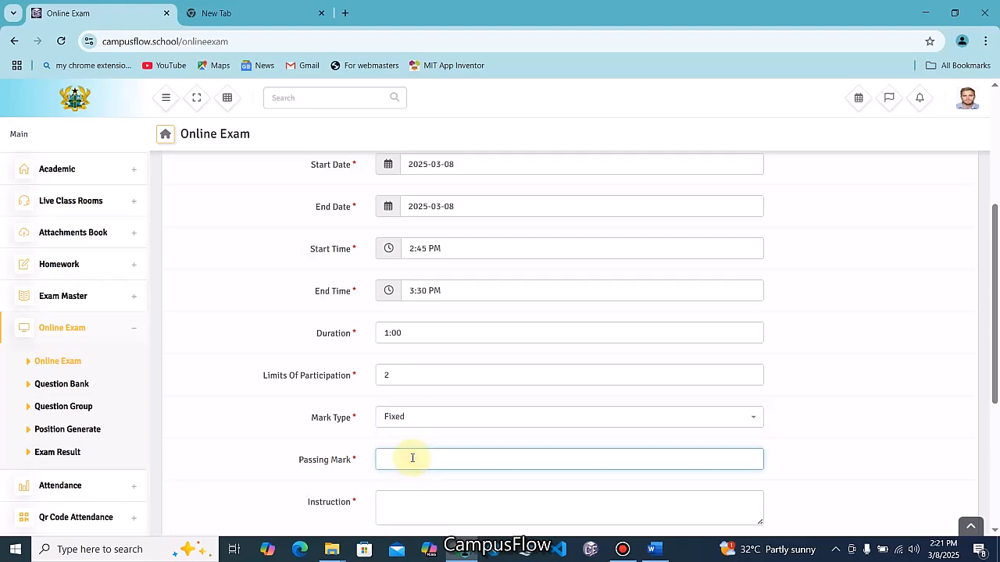
click(654, 549)
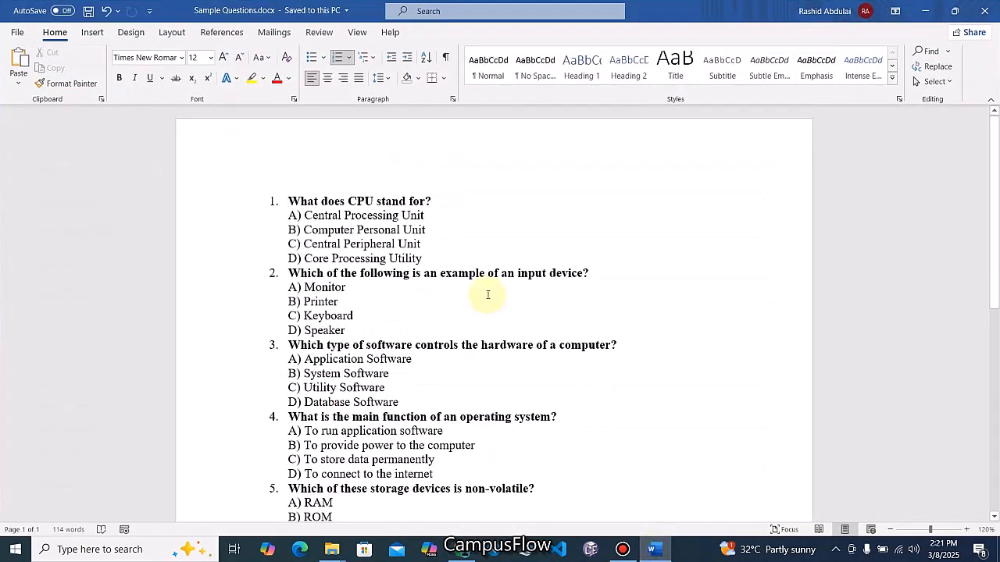
Review the five multiple-choice questions in Sample Questions.docx, then minimize Word
scroll(487, 294, down, 3)
scroll(510, 361, up, 2)
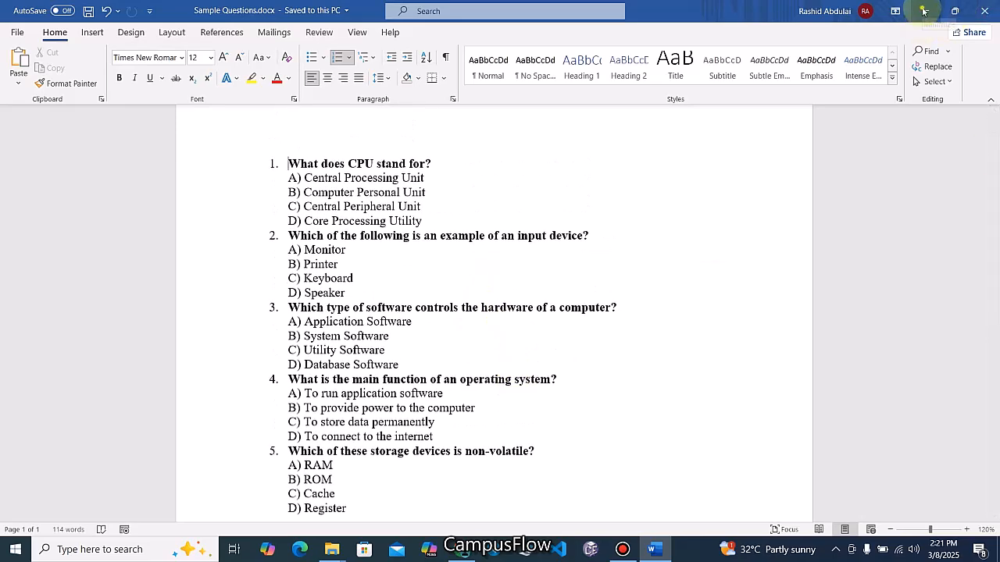
click(923, 12)
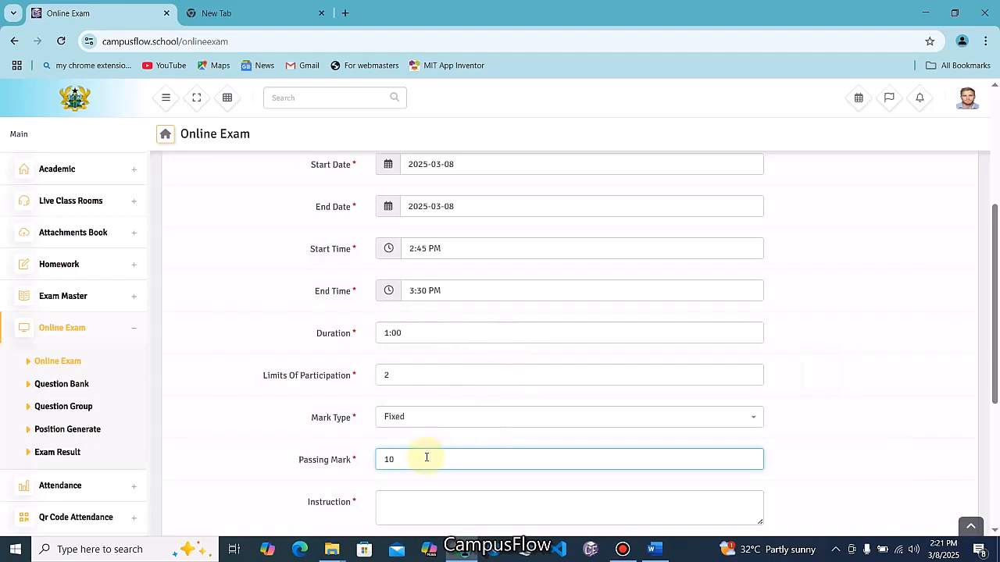
Enter the exam instruction 'Answer all questions'
scroll(444, 449, down, 2)
click(407, 382)
text(aNSW)
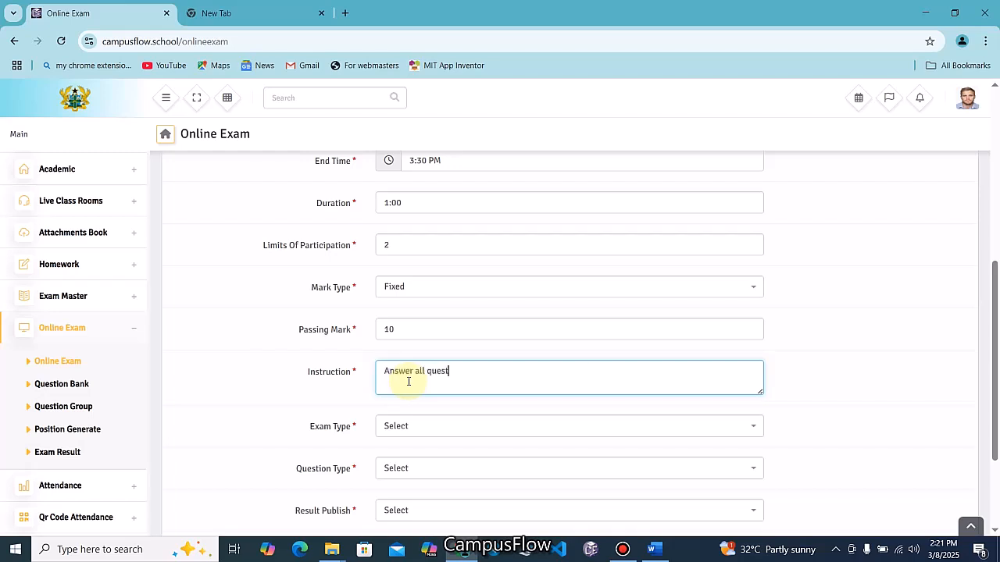
Set the exam type to Free and the question type to Fixed
click(413, 428)
click(398, 471)
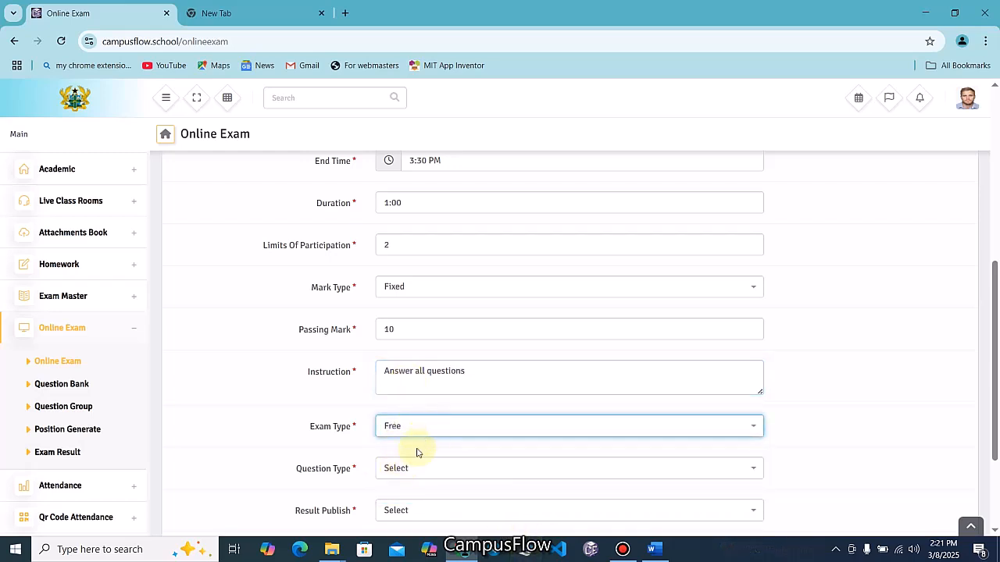
click(417, 467)
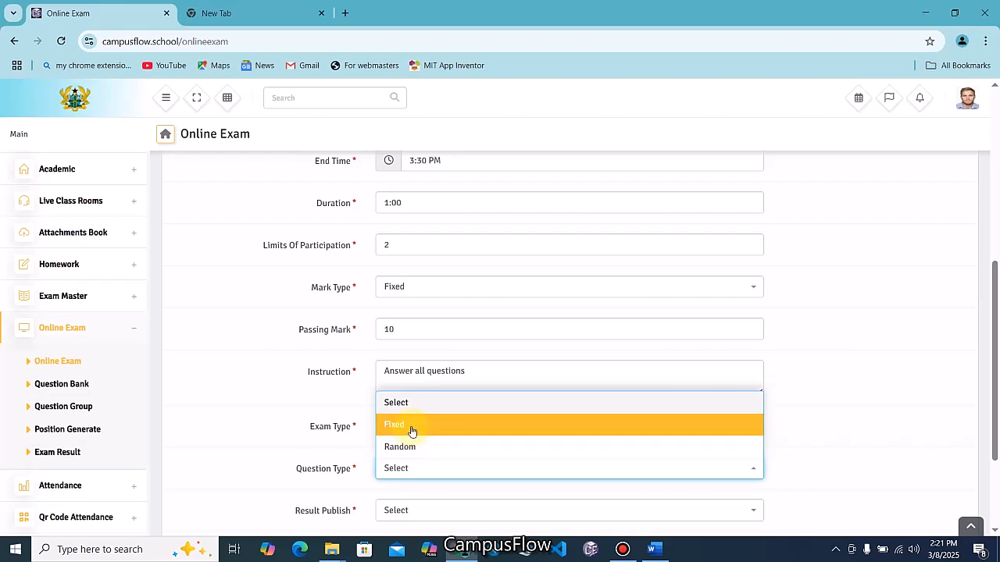
click(412, 426)
scroll(435, 430, down, 1)
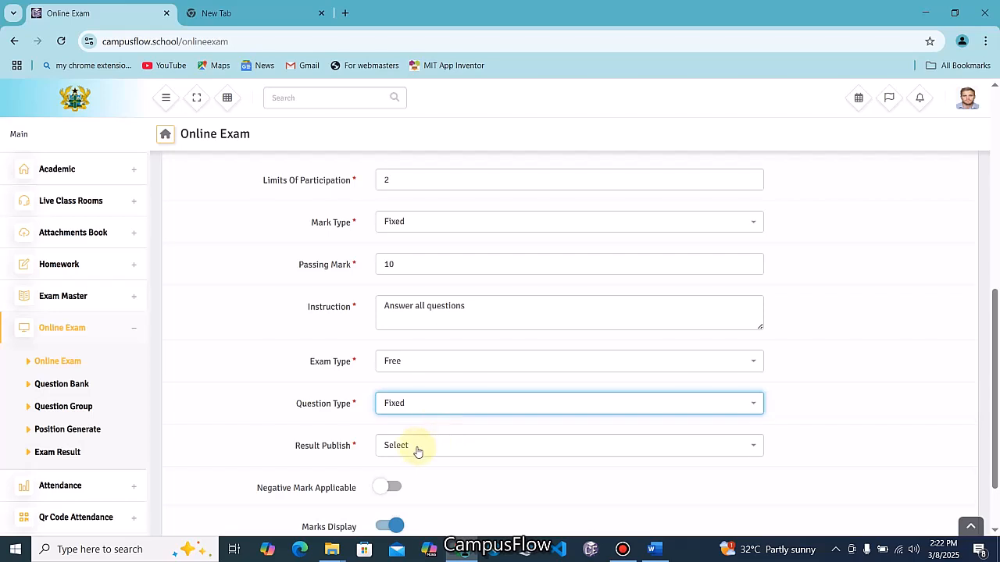
Set result publishing to Manually and turn on negative marking
click(414, 452)
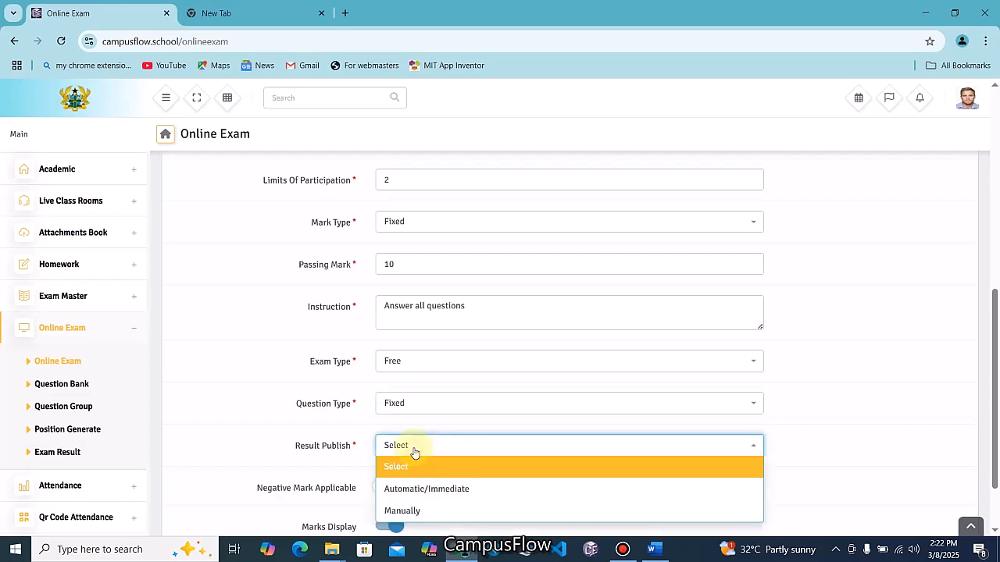
click(414, 511)
scroll(445, 480, down, 1)
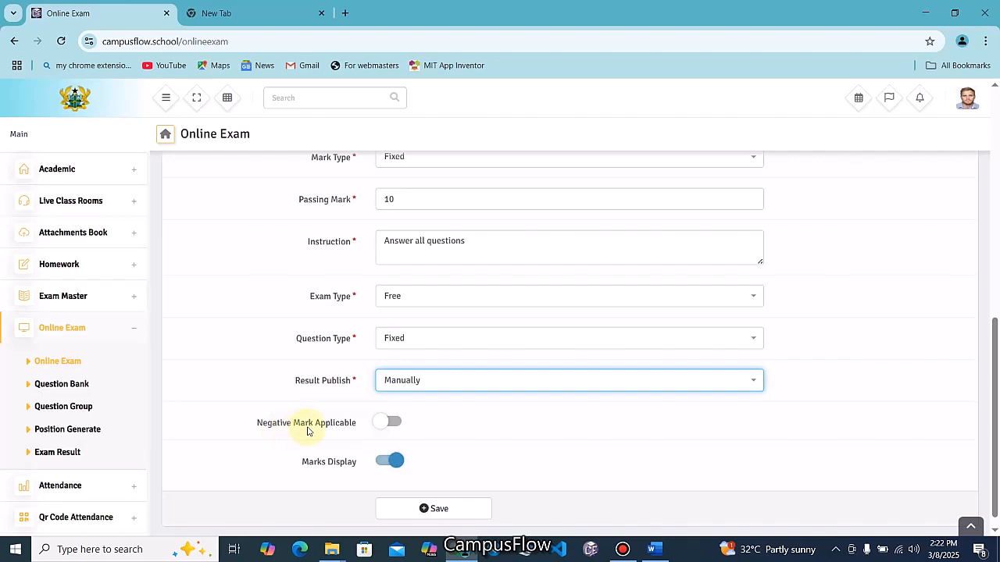
click(394, 425)
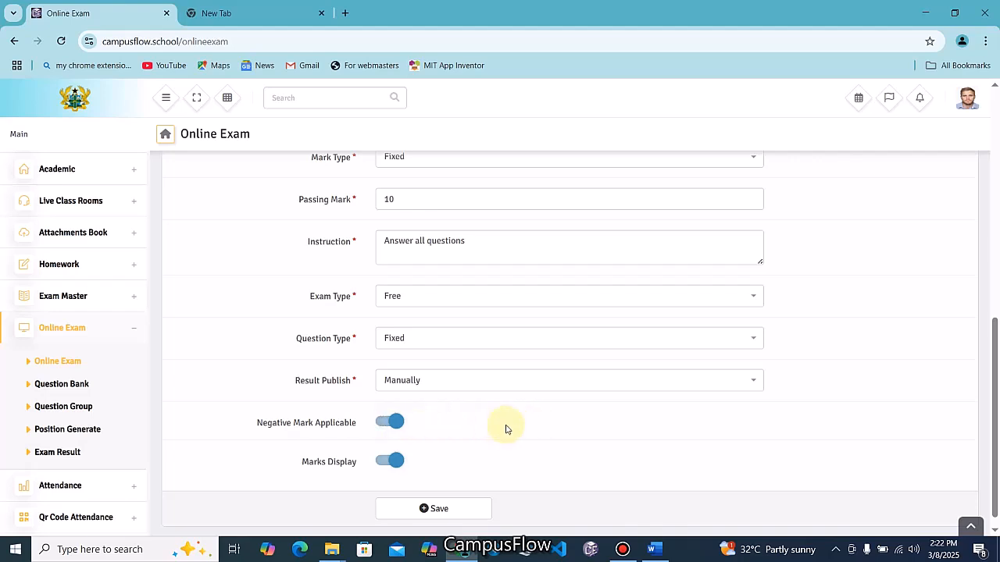
Save DEMO EXAM, landing on its empty Manage Question page
scroll(508, 428, up, 5)
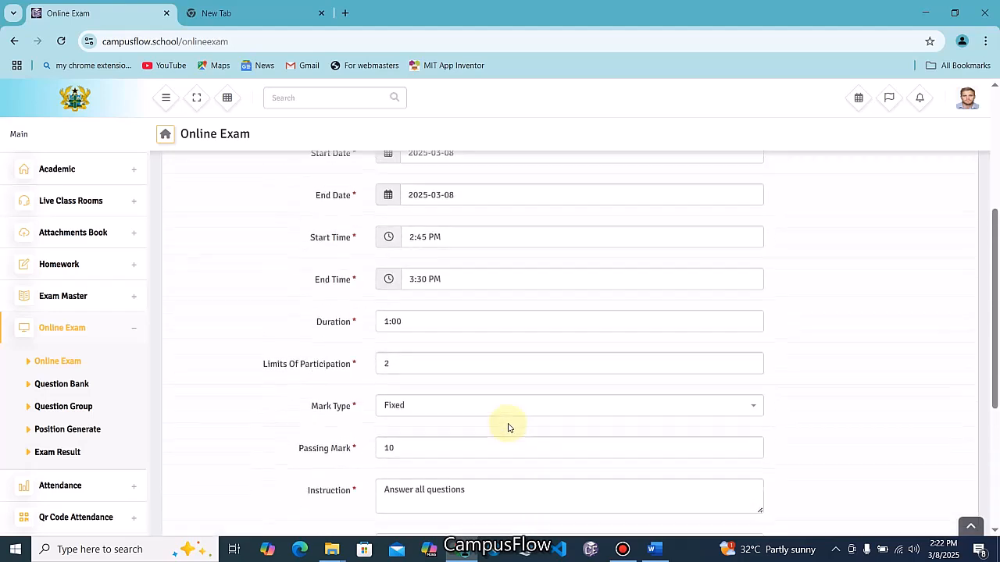
scroll(508, 428, up, 3)
scroll(509, 426, down, 10)
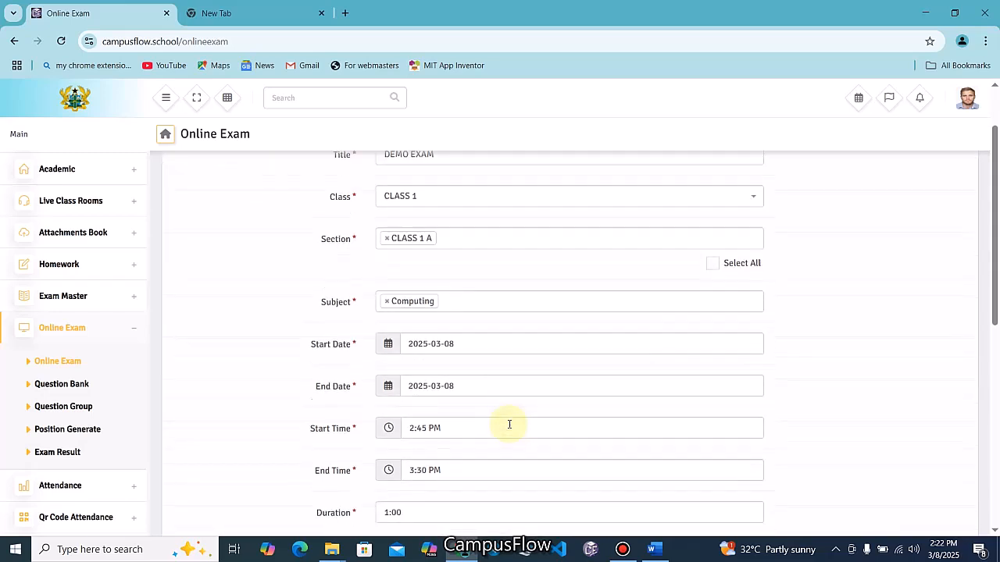
click(453, 493)
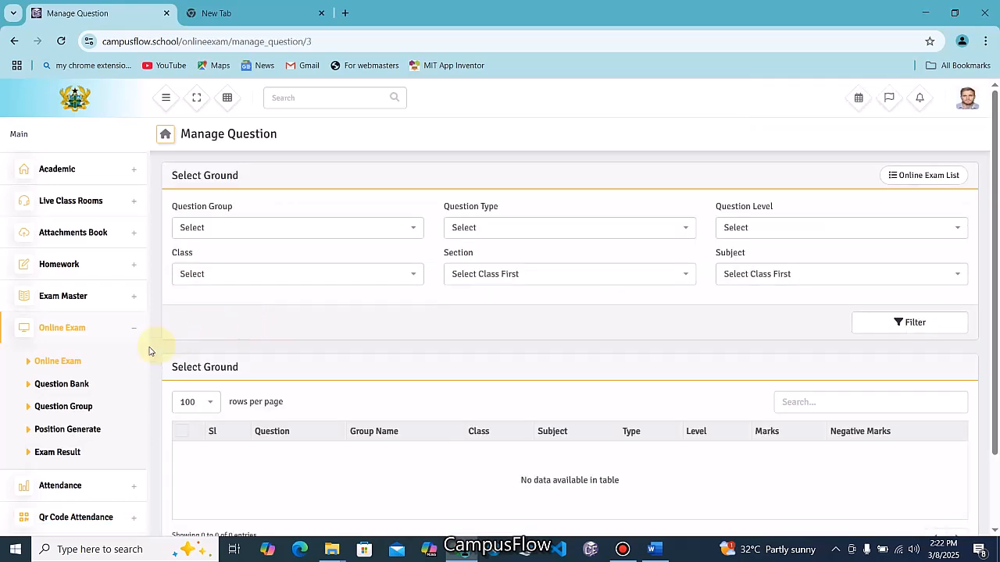
Go to Question Bank and open the Question Import page
click(64, 388)
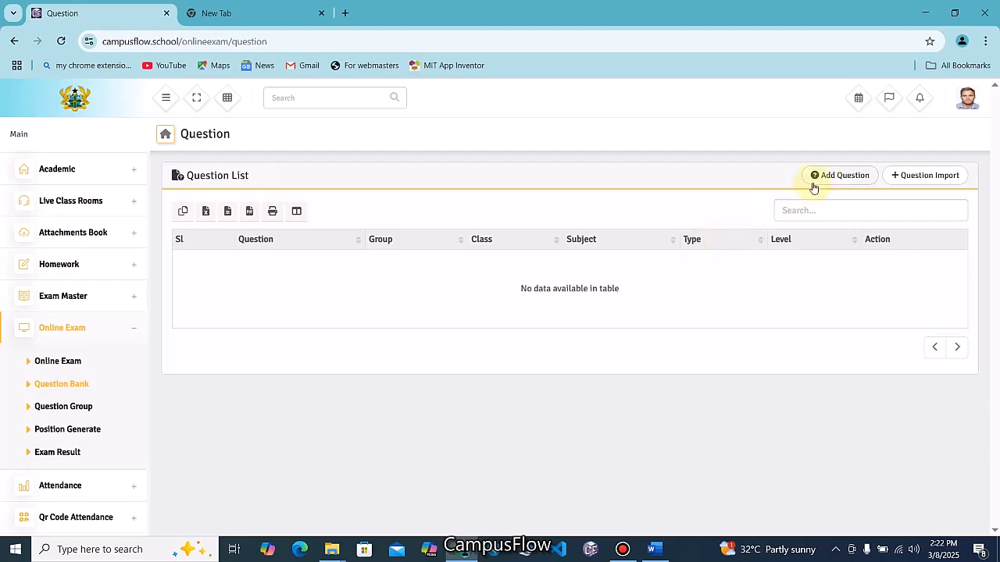
click(938, 180)
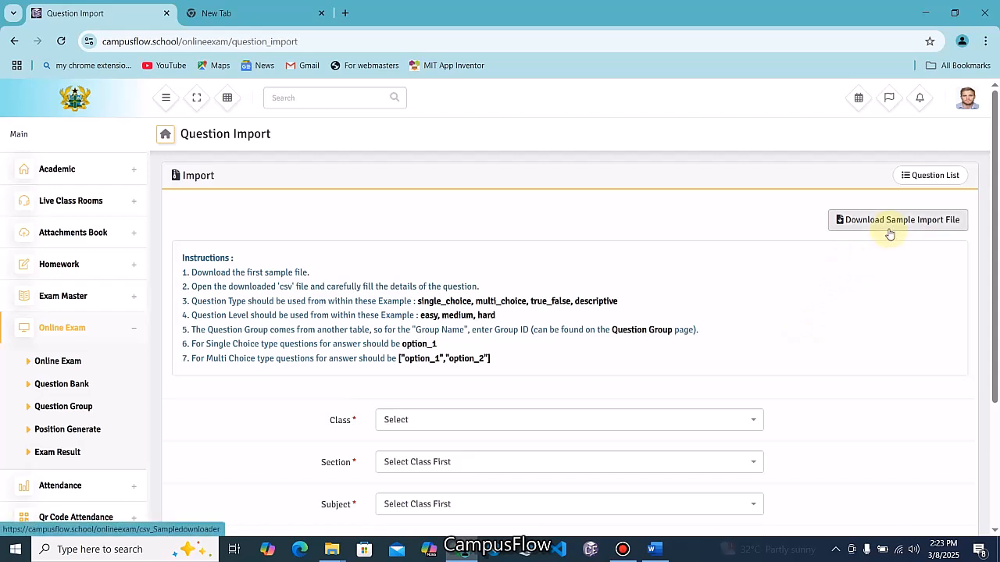
Return to the Online Exam list from the sidebar
scroll(544, 390, down, 2)
scroll(547, 392, up, 2)
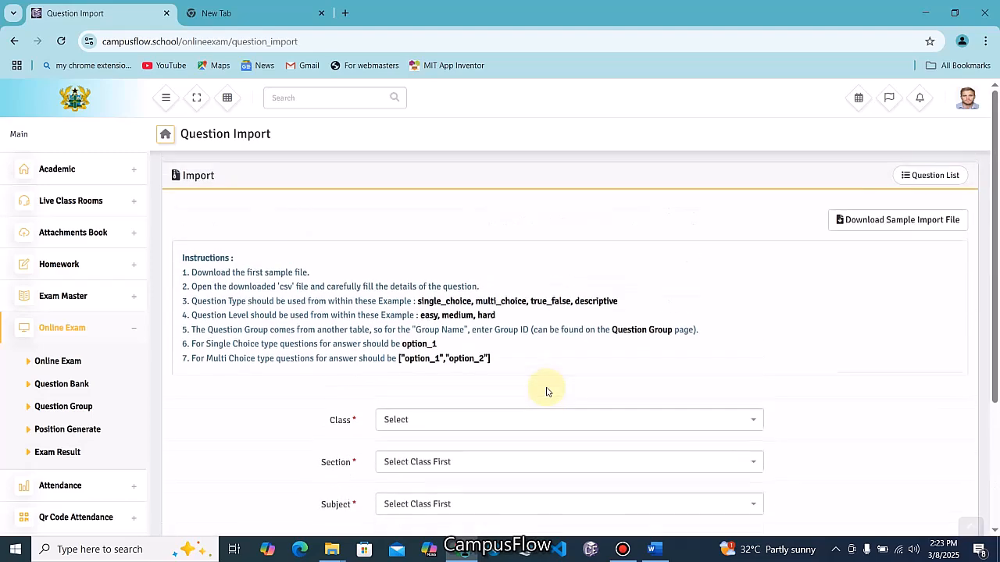
click(63, 332)
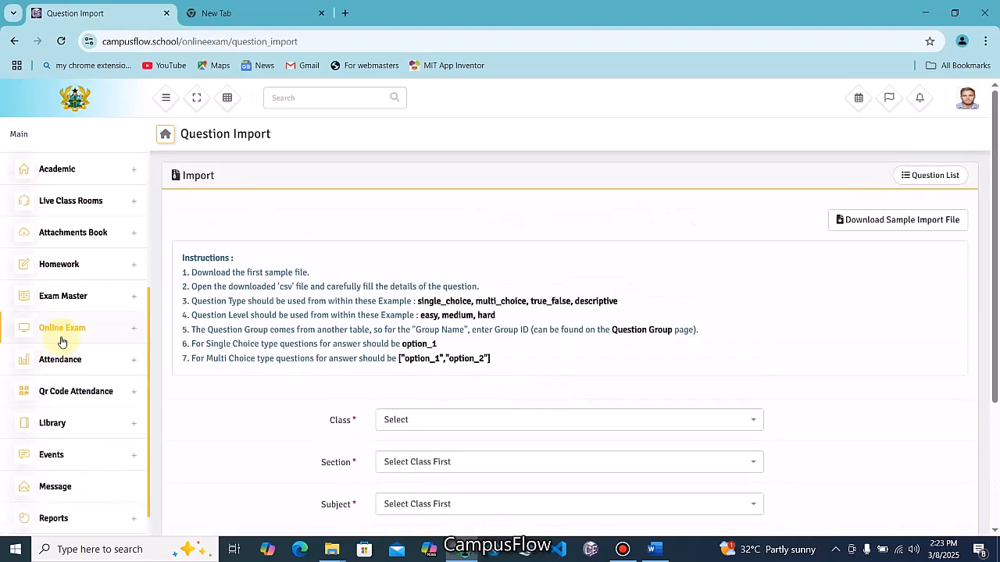
click(62, 335)
click(58, 362)
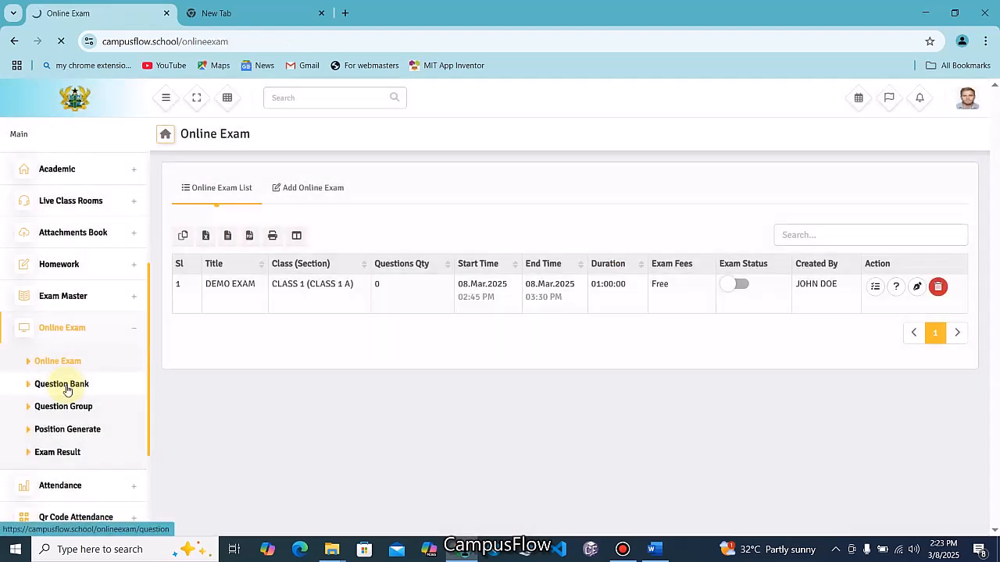
Filter Question Bank's add-question form to CLASS 1, CLASS 1 A and Computing
click(66, 386)
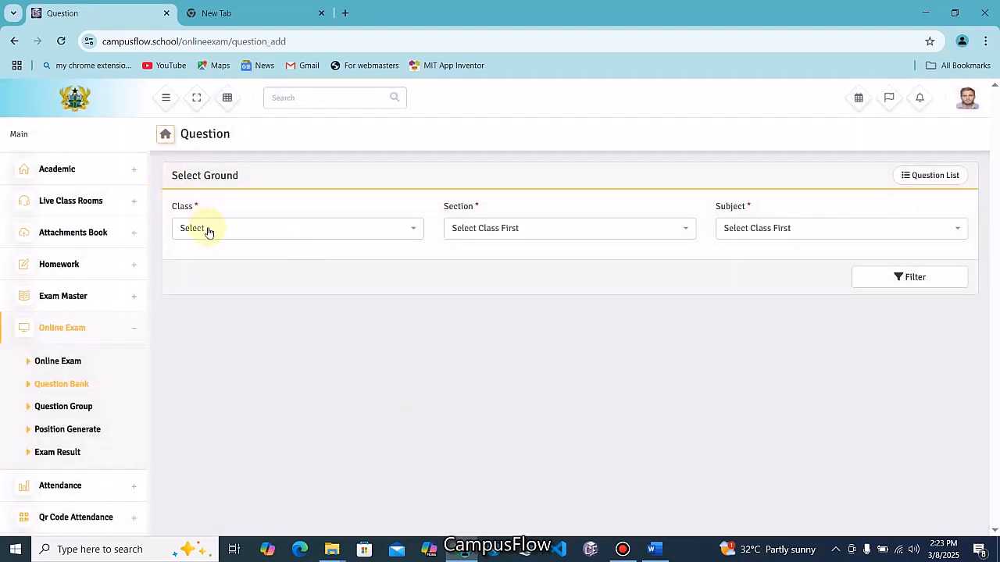
click(209, 231)
click(215, 268)
click(464, 232)
click(473, 271)
click(743, 227)
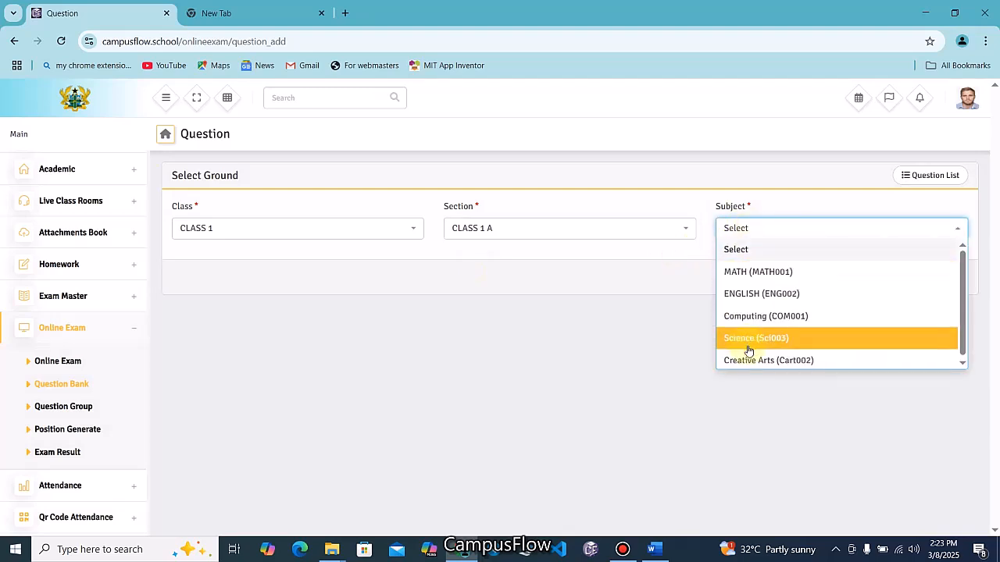
click(749, 317)
click(903, 283)
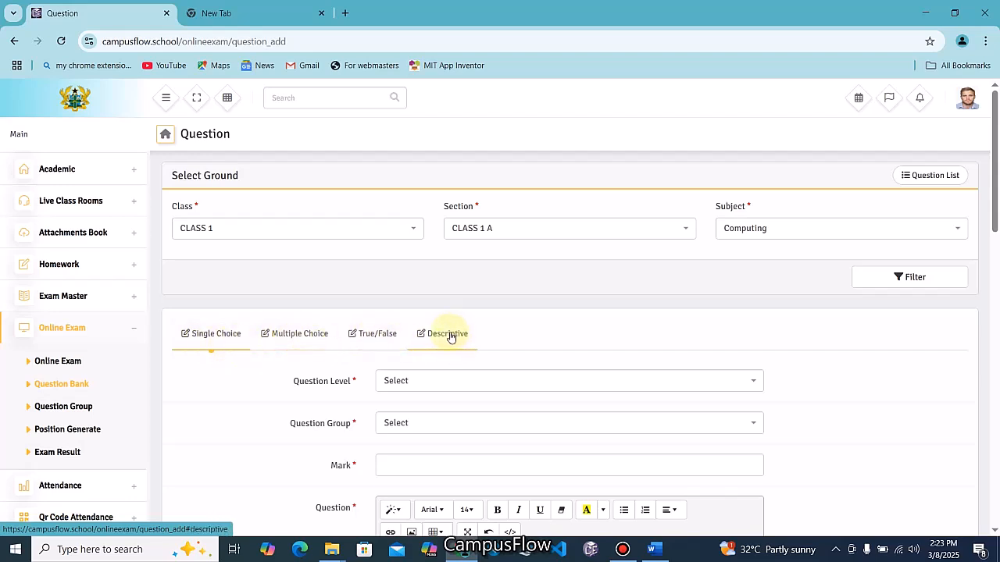
Choose question level Medium and group Test A, then check the Question Group page
click(412, 381)
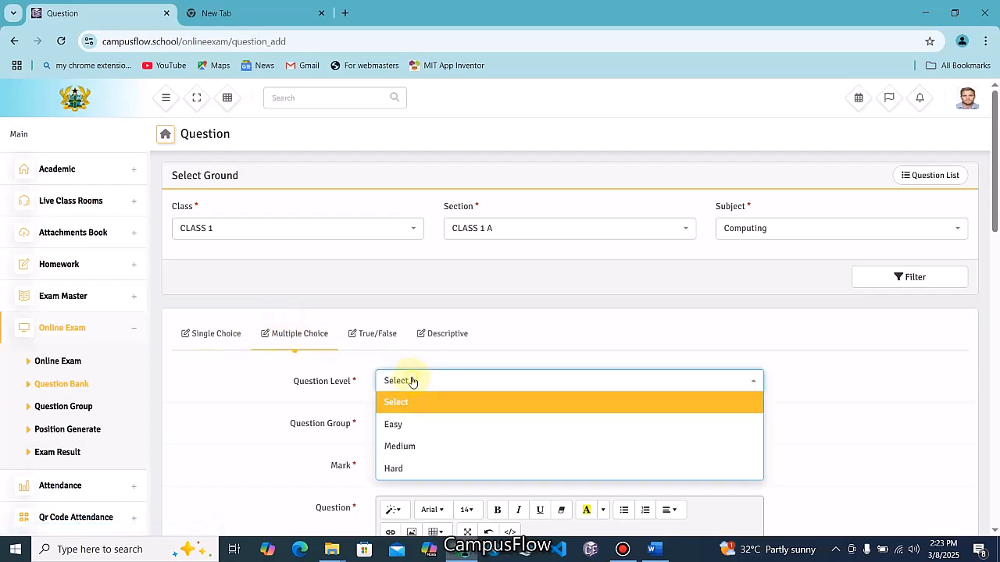
click(410, 449)
scroll(436, 323, down, 2)
click(417, 298)
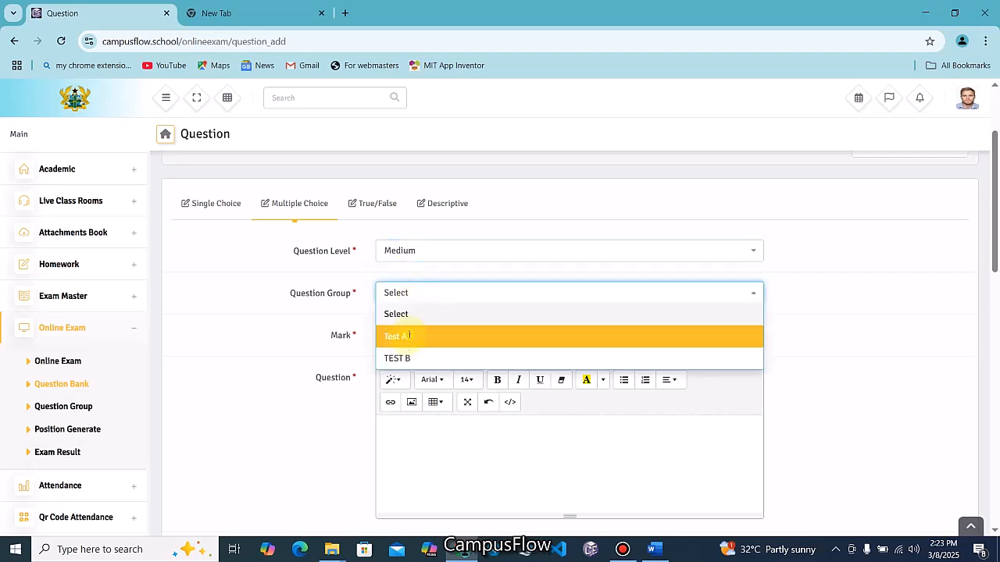
click(409, 339)
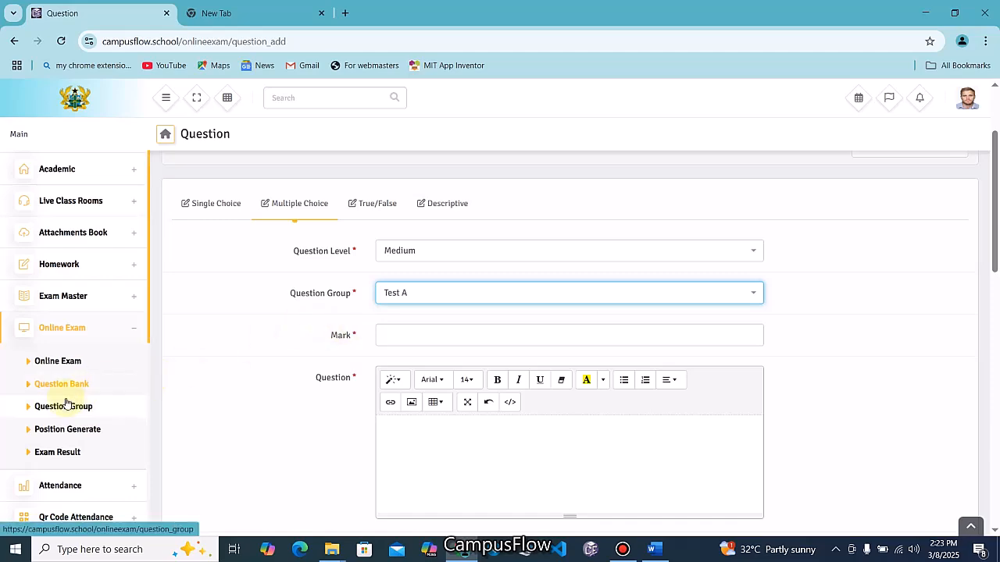
click(57, 407)
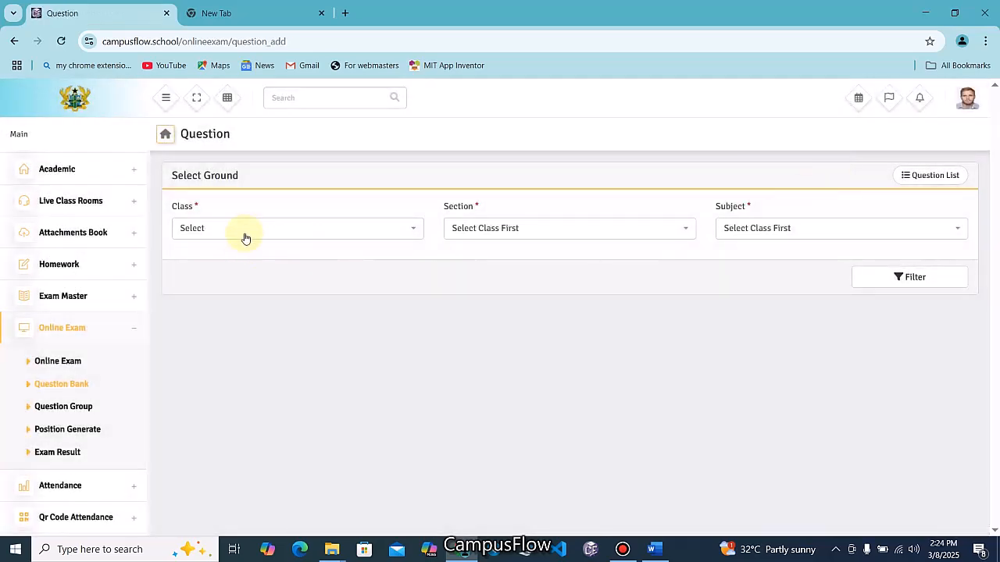
Filter the question form for CLASS 1, section CLASS 1 A, subject Computing
click(242, 231)
click(234, 271)
click(482, 228)
click(484, 272)
click(752, 228)
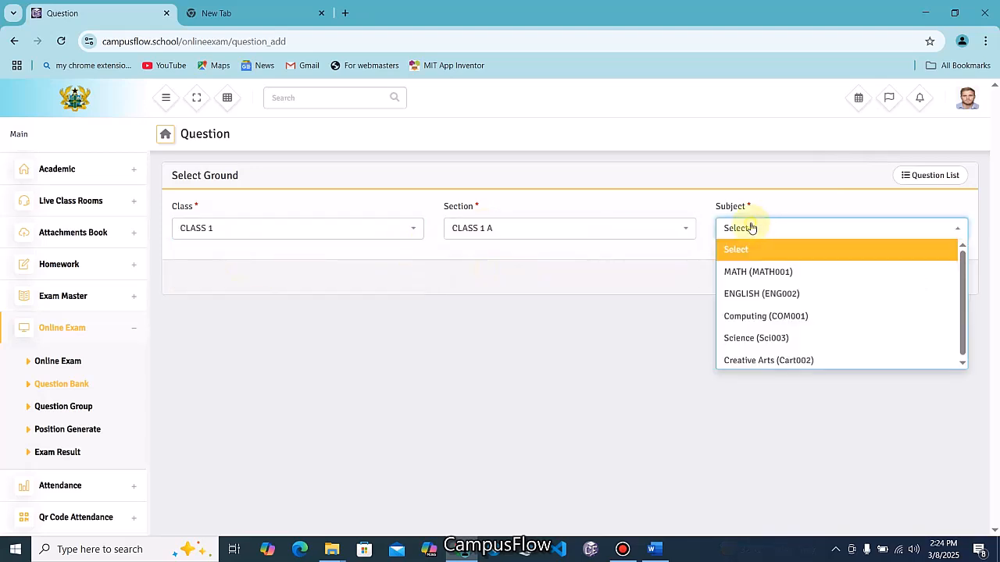
click(752, 315)
click(893, 276)
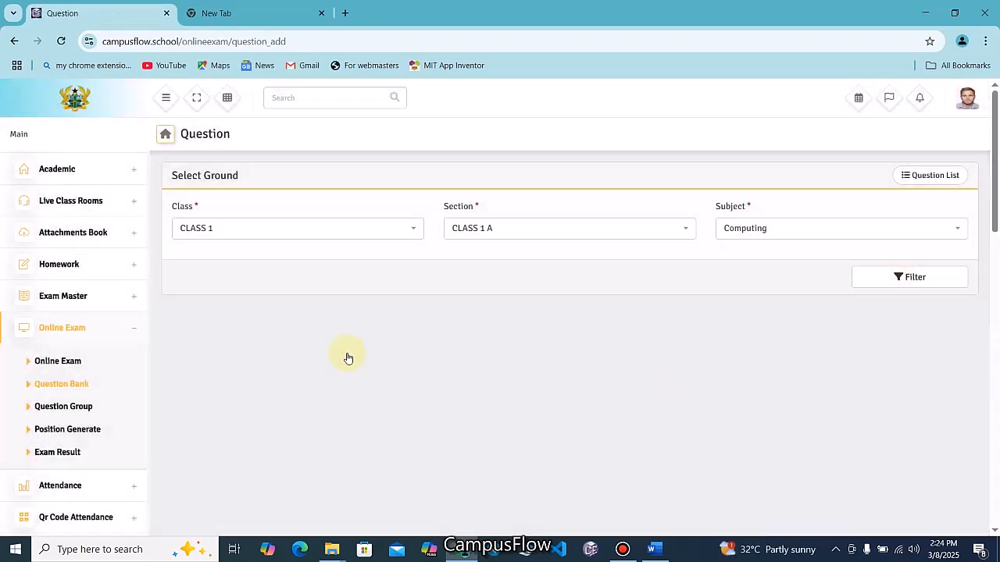
Start a Multiple Choice question with level Medium, group Test A and mark 4
click(285, 333)
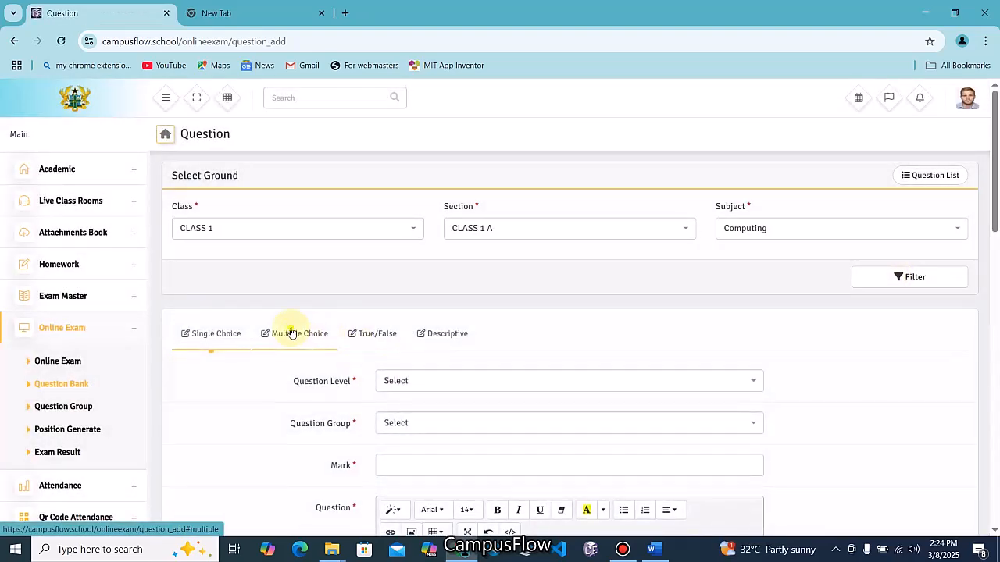
scroll(477, 359, down, 1)
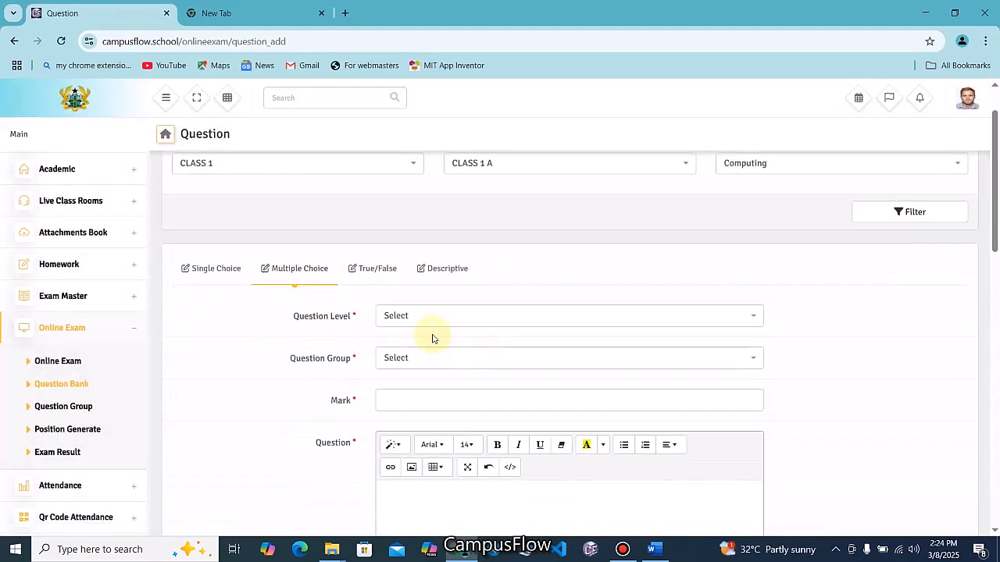
click(426, 324)
click(404, 381)
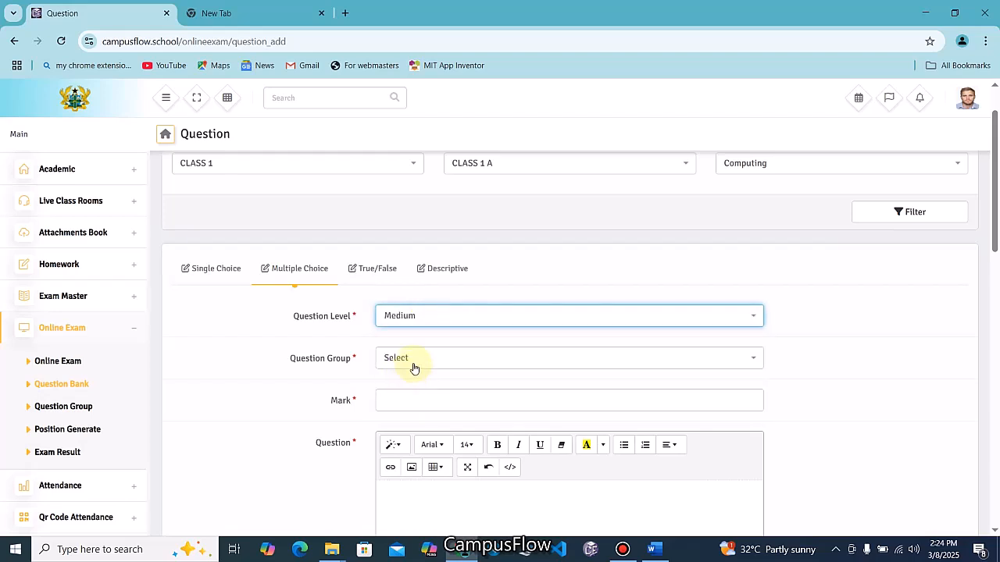
click(412, 360)
click(402, 400)
click(402, 401)
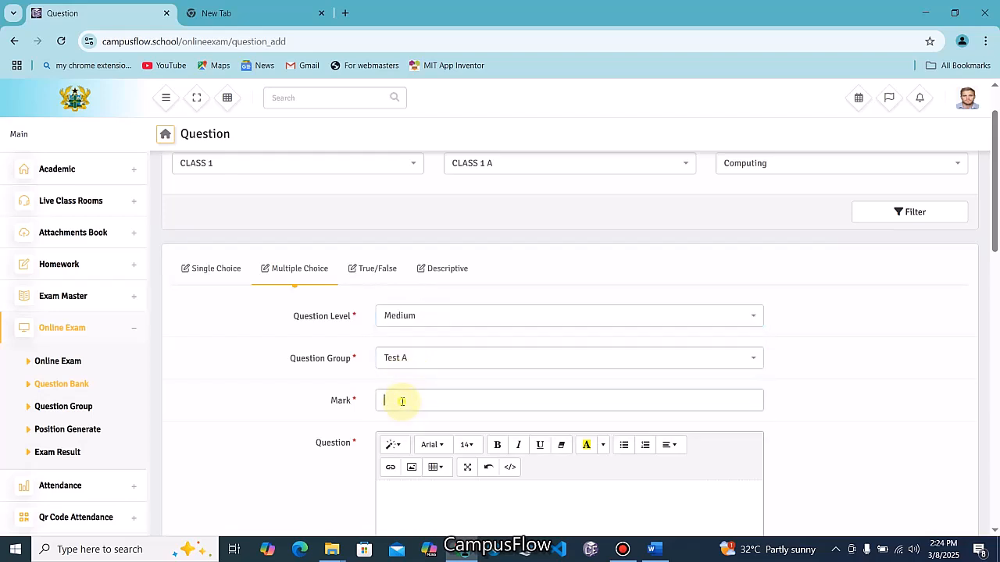
scroll(402, 401, down, 1)
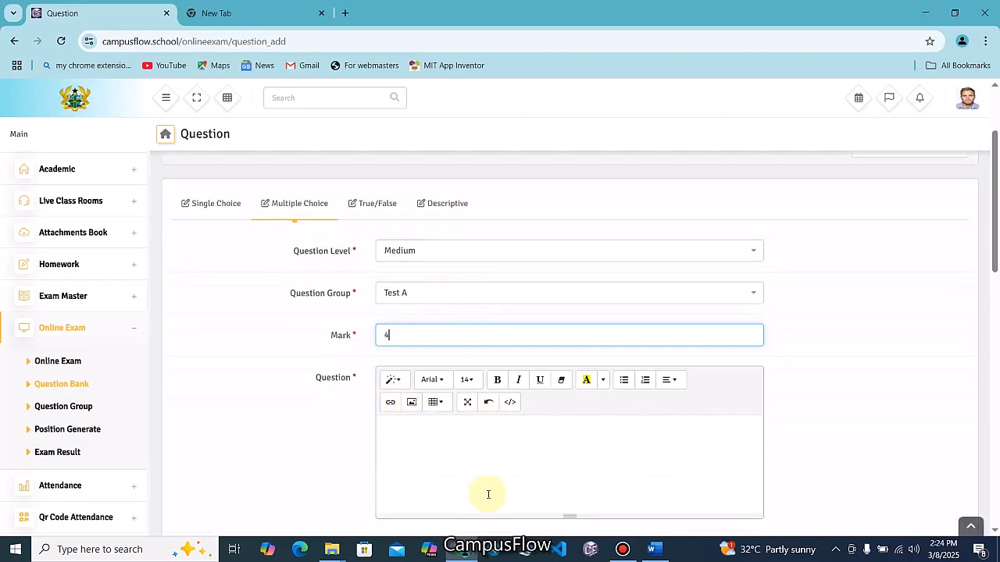
Copy 'What does CPU stand for?' from Word into the question text editor
click(655, 549)
drag(438, 169, 281, 163)
key(ctrl+c)
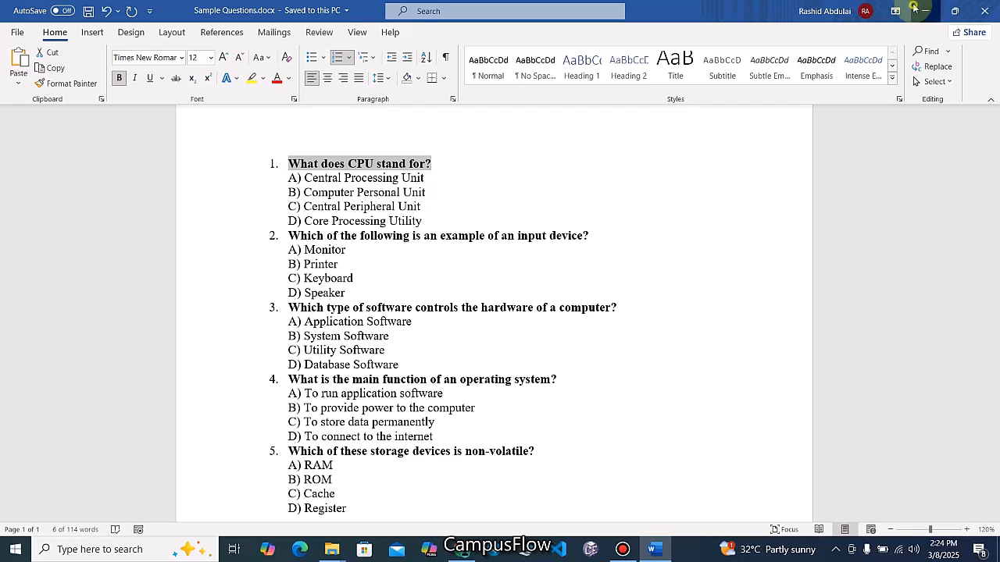
key(alt+Tab)
click(460, 422)
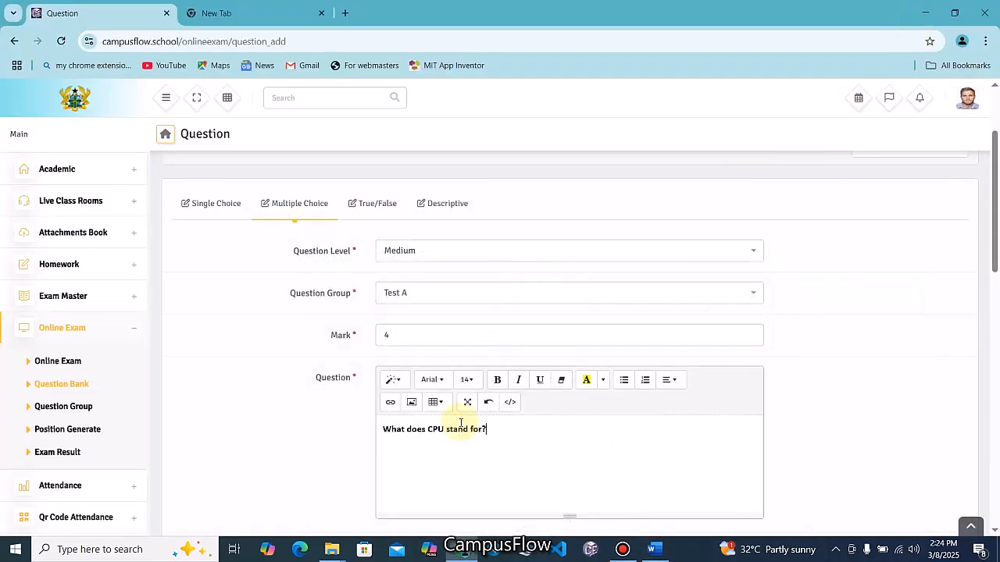
key(ctrl+v)
scroll(490, 417, down, 3)
Paste 'Central Processing Unit' from Word into Option 1
key(alt+Tab)
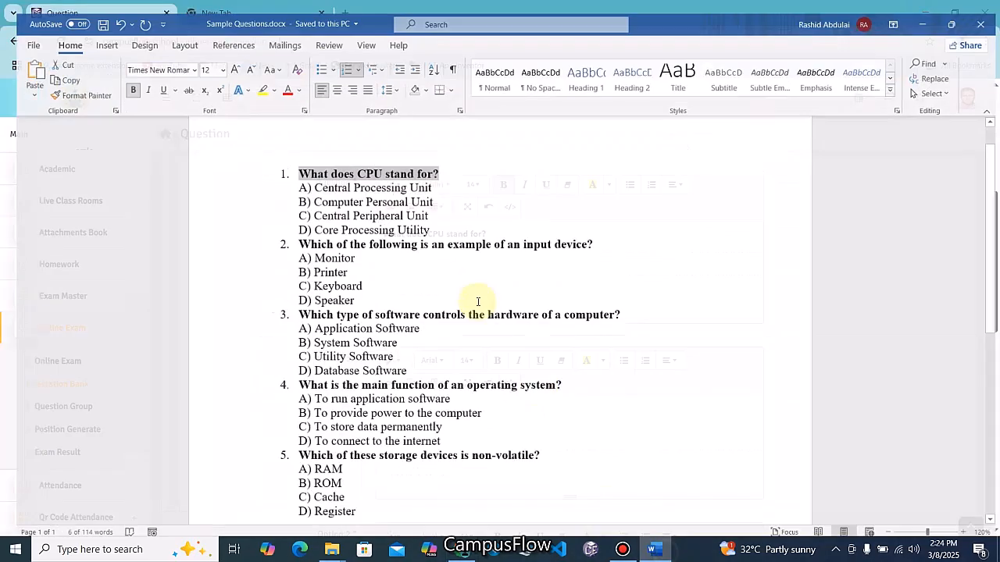
drag(426, 184, 305, 178)
key(ctrl+c)
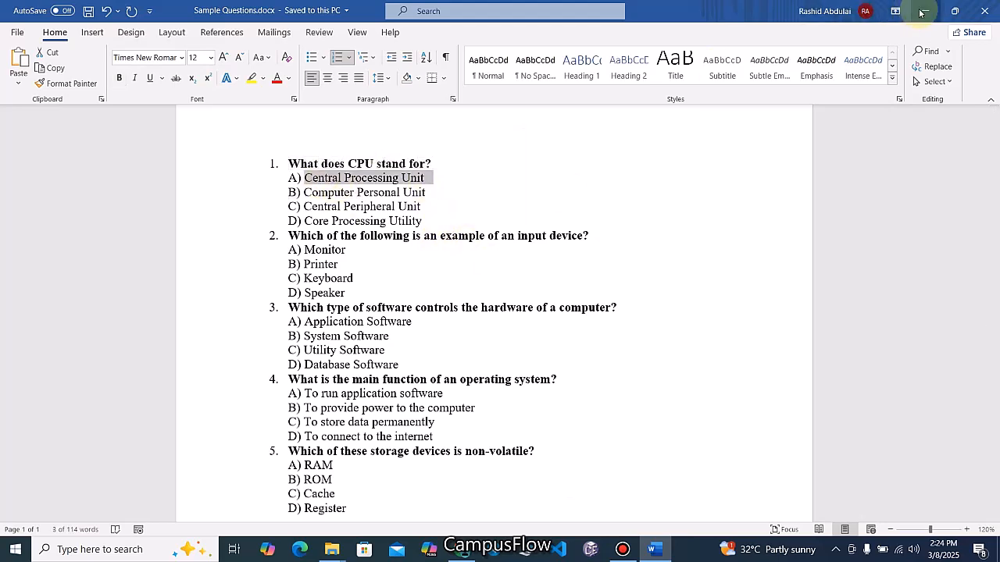
key(alt+Tab)
key(ctrl+v)
scroll(484, 412, down, 3)
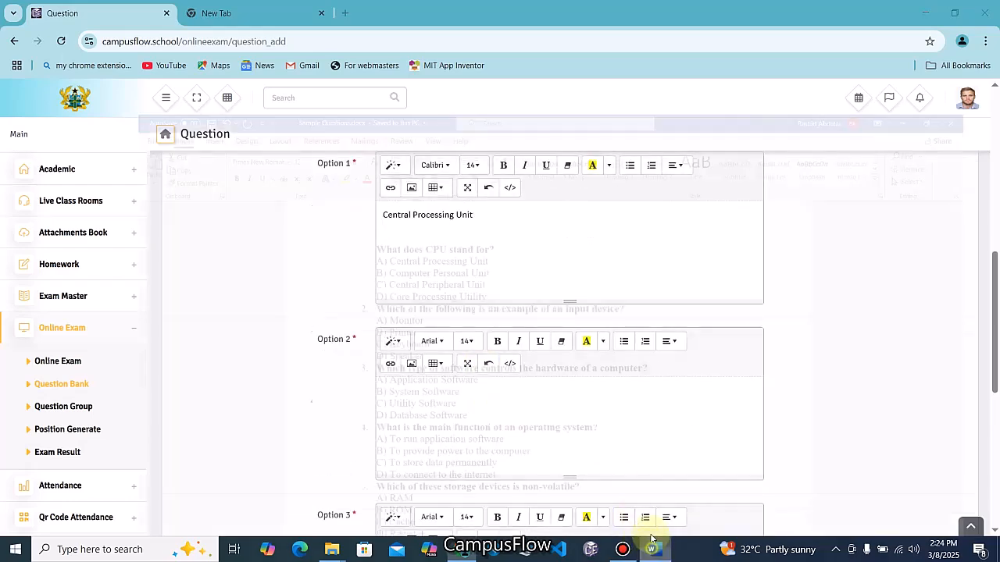
Paste 'Computer Personal Unit' into Option 2 and select 'Central Peripheral Unit' in Word
click(653, 549)
drag(431, 195, 304, 193)
key(ctrl+c)
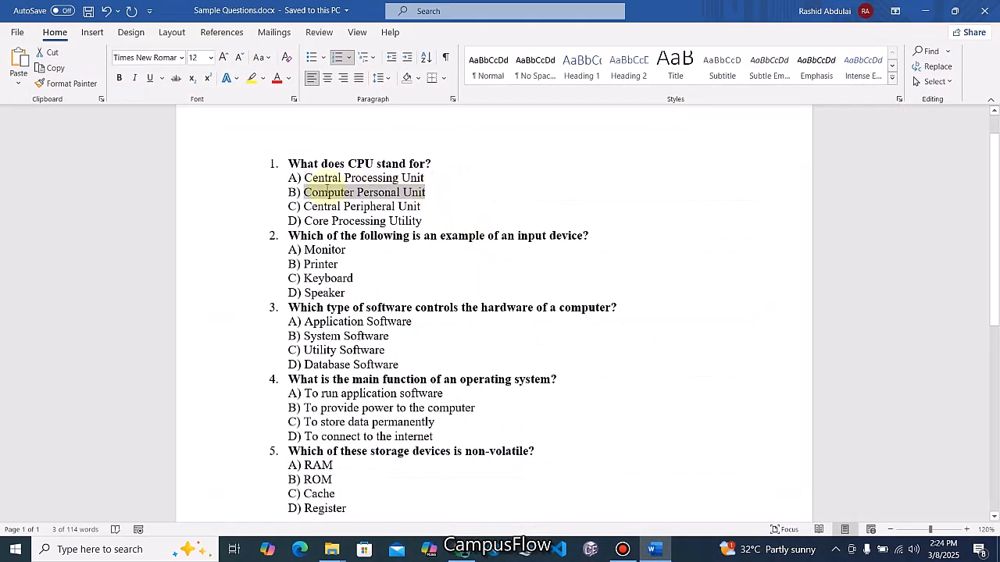
click(922, 10)
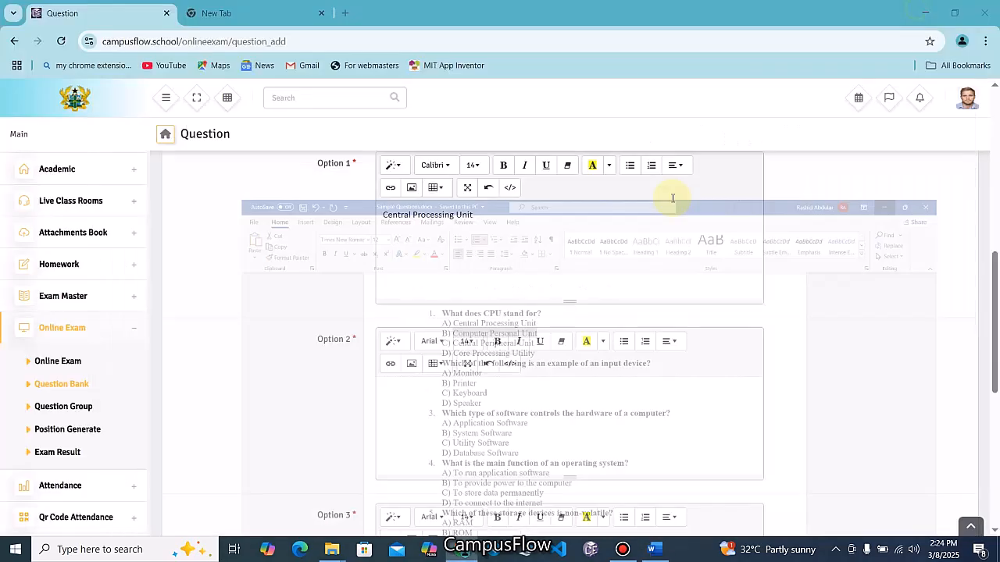
key(ctrl+v)
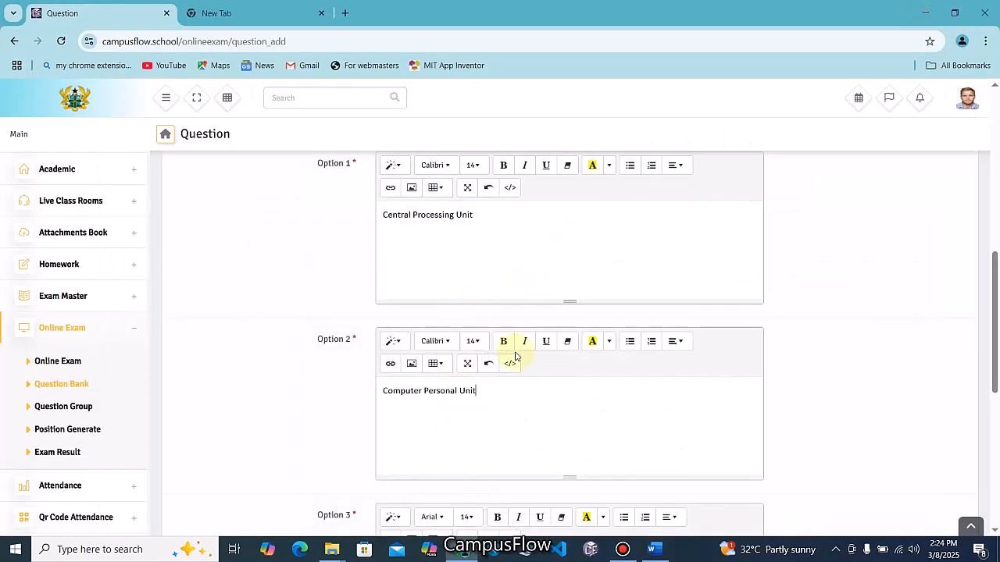
scroll(511, 357, down, 3)
click(653, 550)
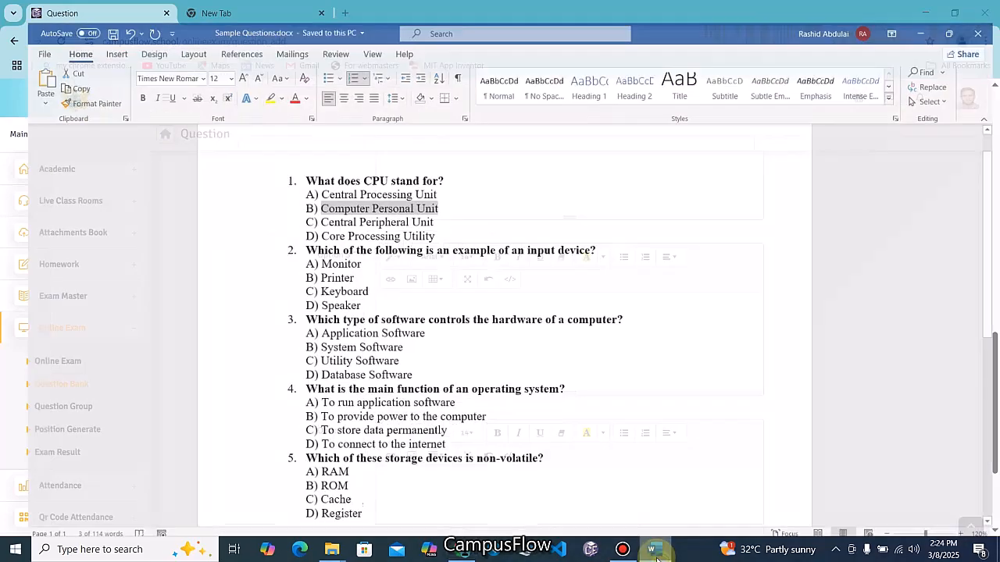
drag(422, 206, 305, 207)
key(ctrl+c)
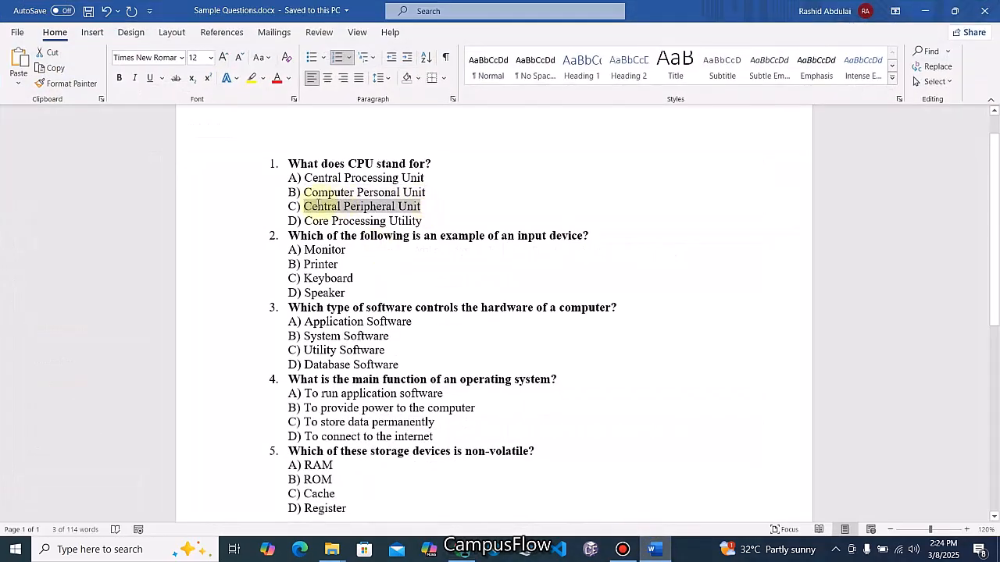
Paste 'Central Peripheral Unit' into Option 3
click(924, 11)
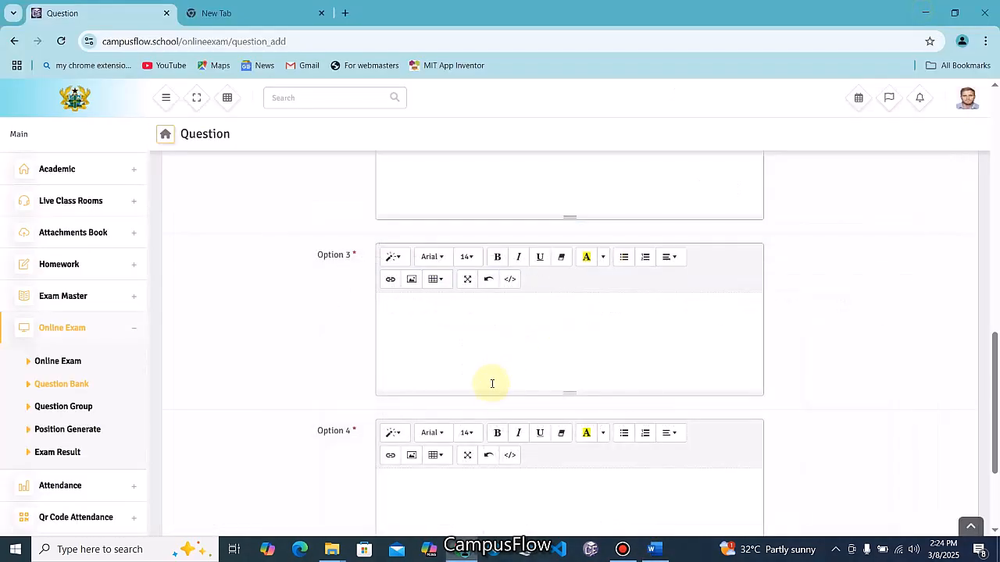
key(ctrl+v)
scroll(470, 361, up, 1)
scroll(471, 367, down, 3)
Copy 'Core Processing Utility' from Word into Option 4 and scroll down to Answer
click(652, 549)
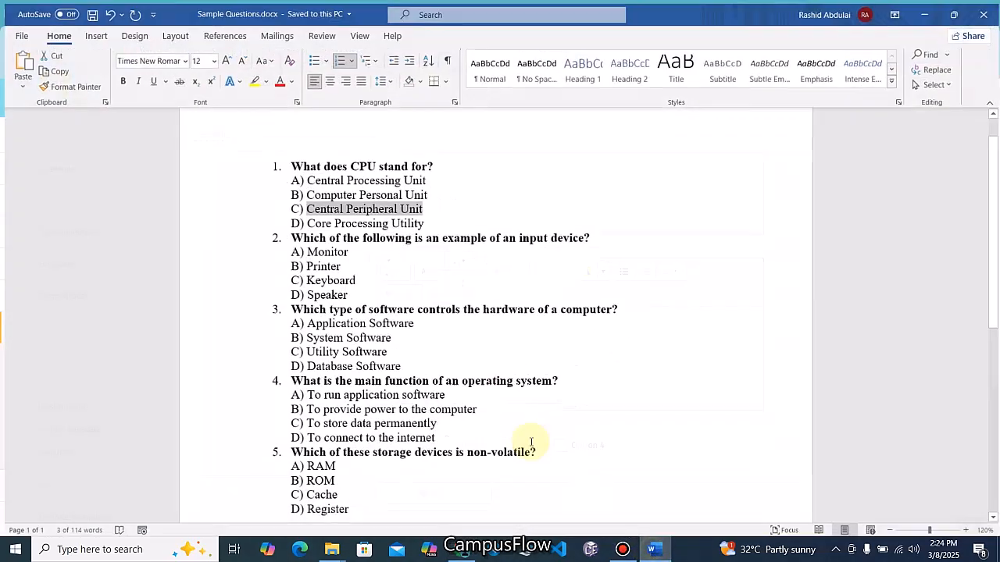
drag(422, 221, 304, 221)
key(ctrl+c)
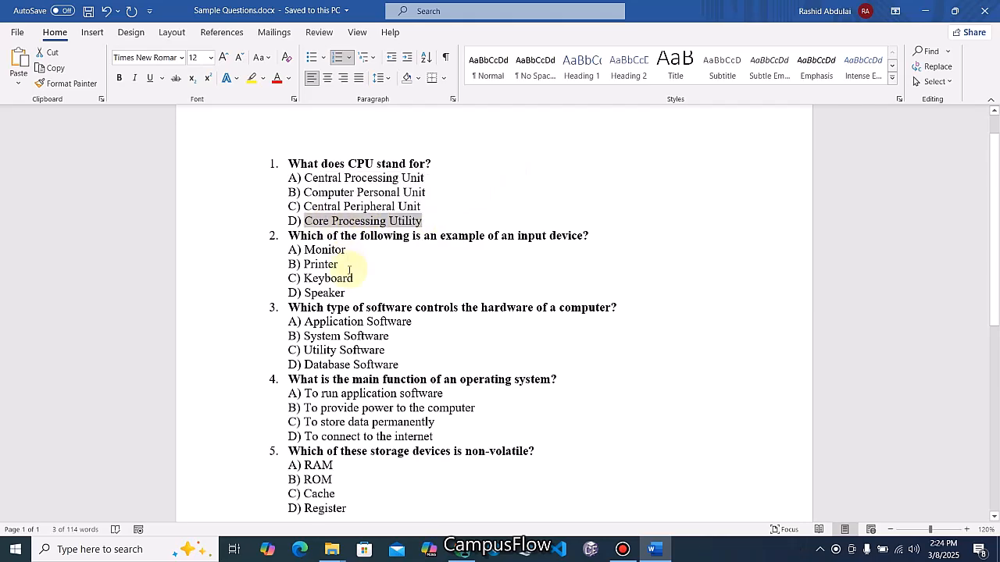
click(924, 11)
key(ctrl+v)
scroll(542, 393, up, 10)
scroll(552, 398, down, 2)
scroll(517, 352, down, 3)
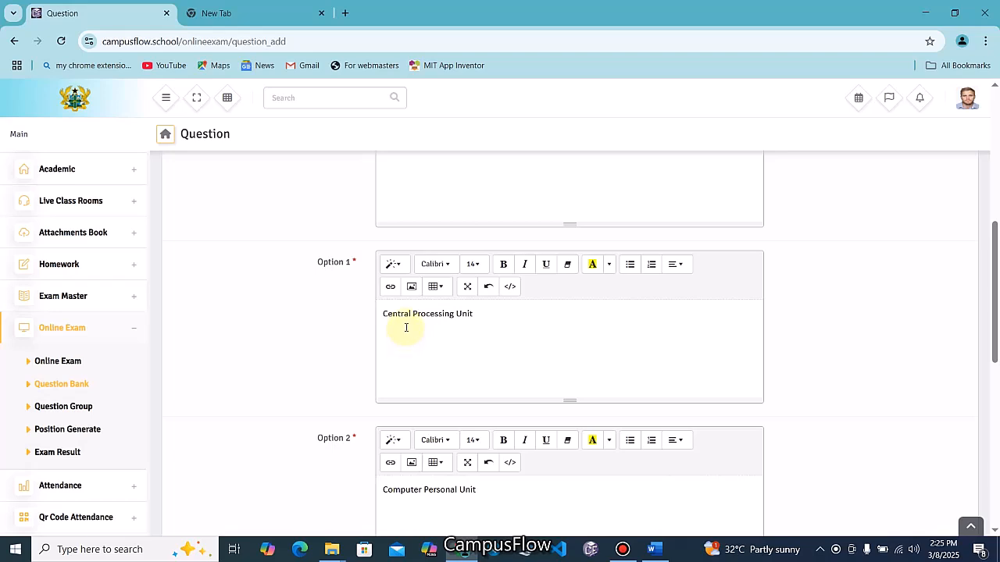
scroll(555, 342, down, 8)
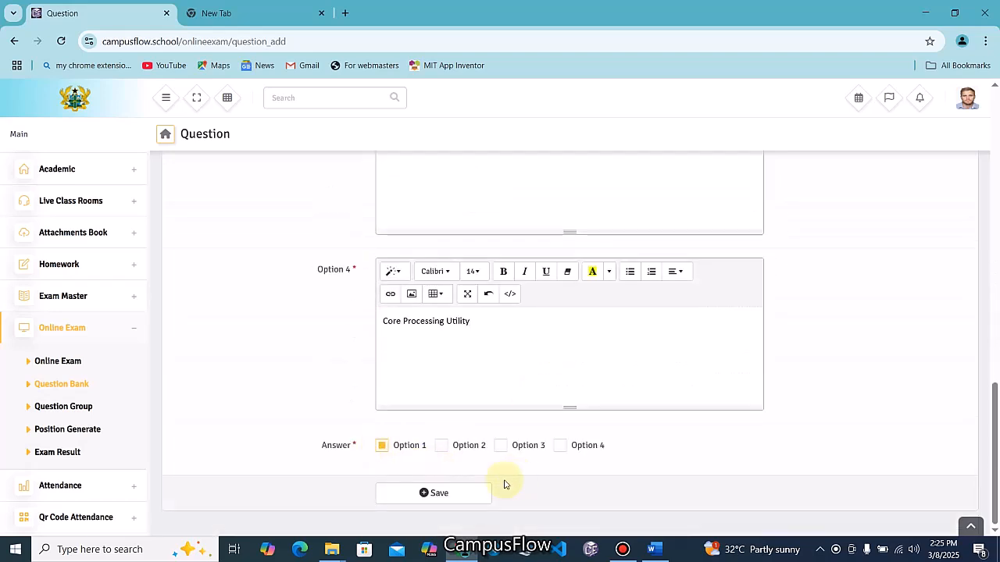
Save the CPU question and return to the top of the cleared form
click(465, 502)
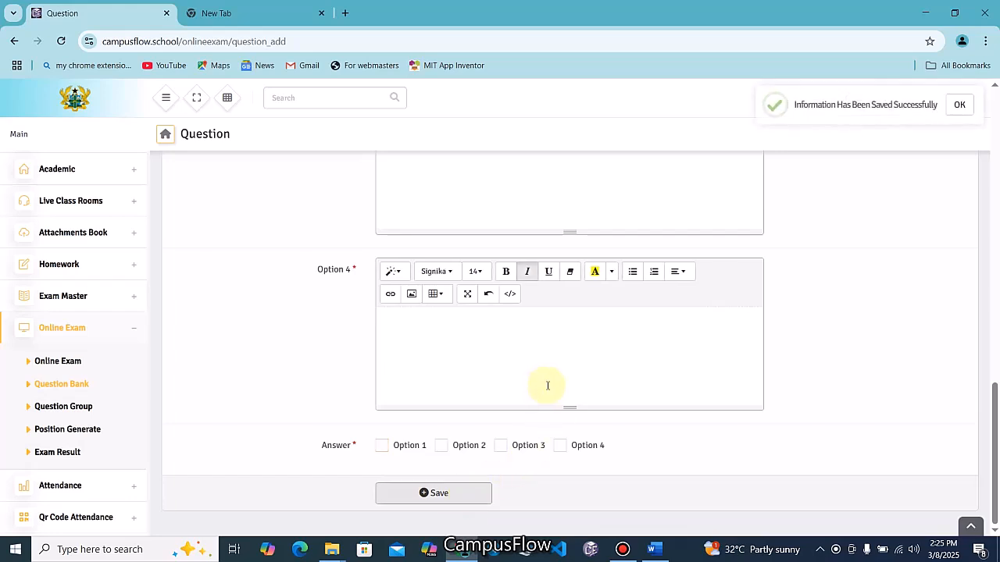
scroll(547, 385, up, 12)
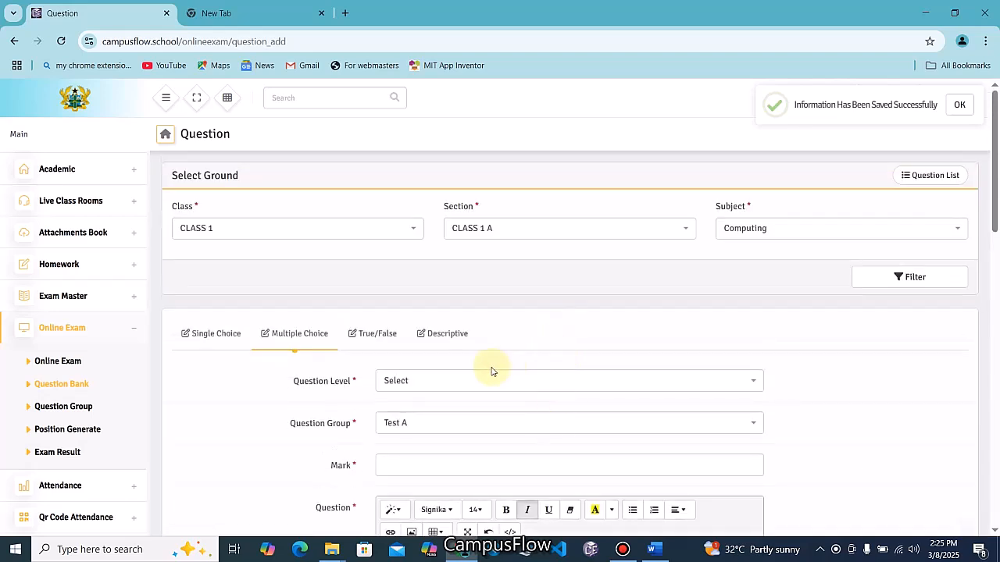
Set the new question to level Medium and group Test A, then select the input-device question in Word
click(446, 385)
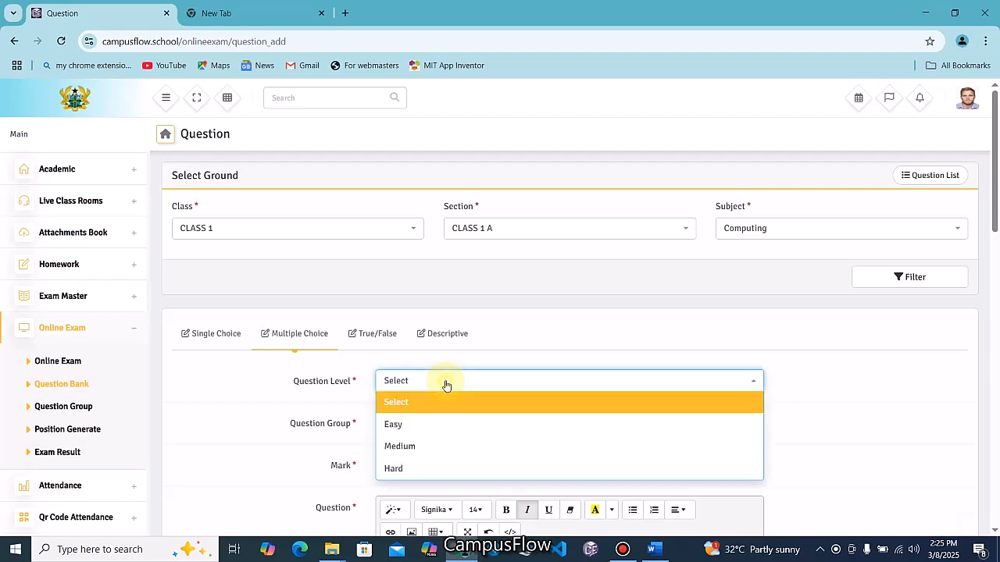
click(390, 446)
click(409, 429)
click(394, 467)
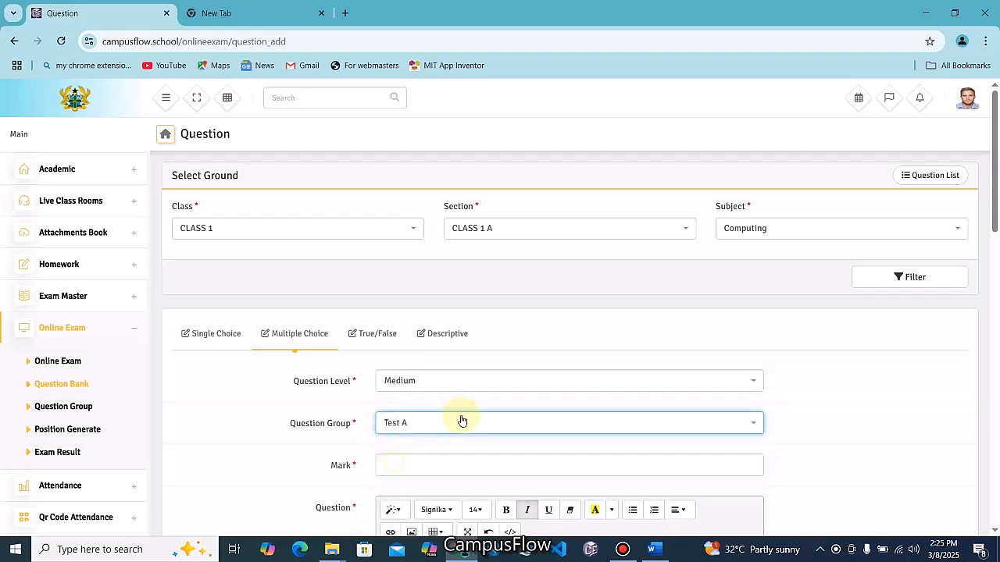
click(387, 464)
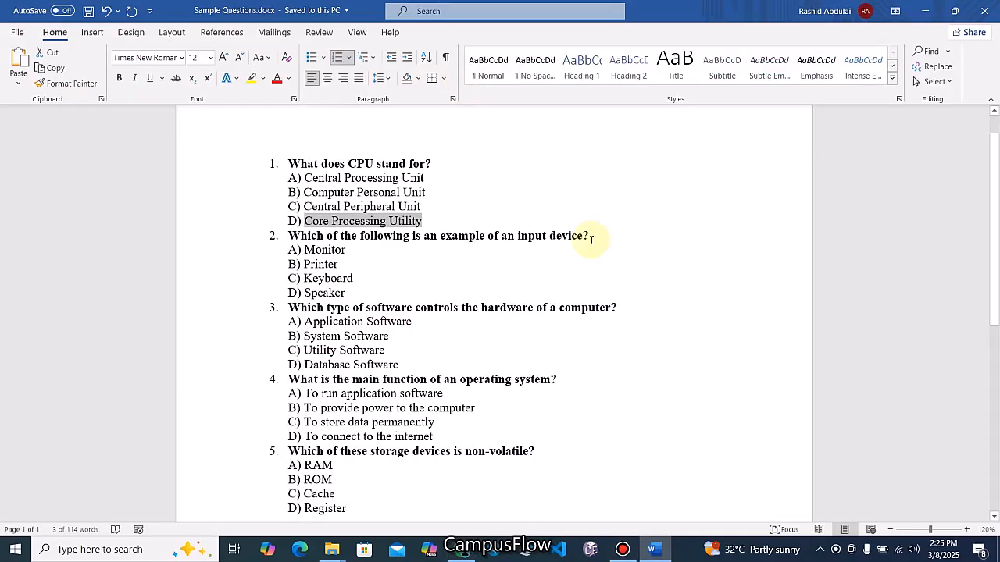
drag(591, 234, 288, 235)
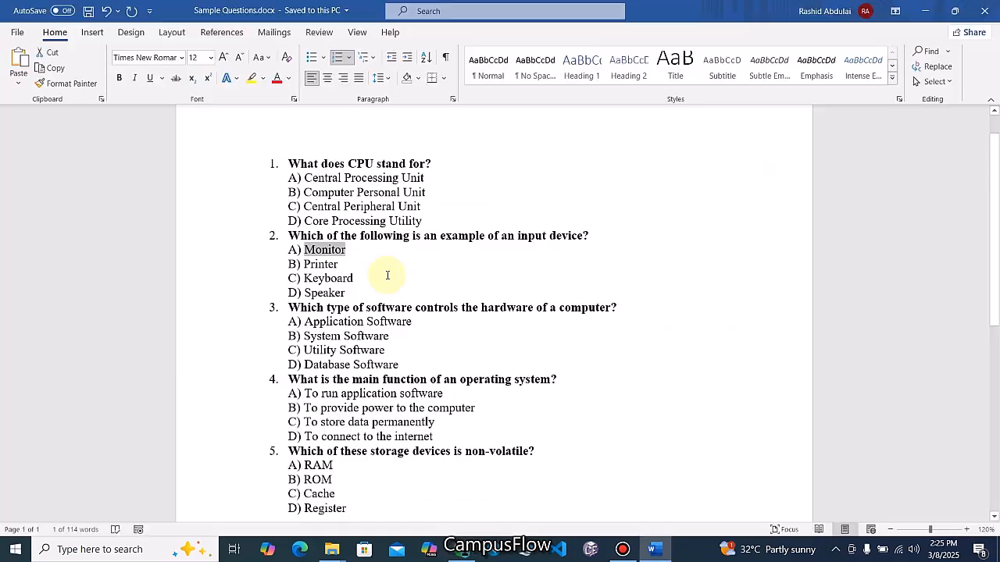
scroll(500, 379, down, 5)
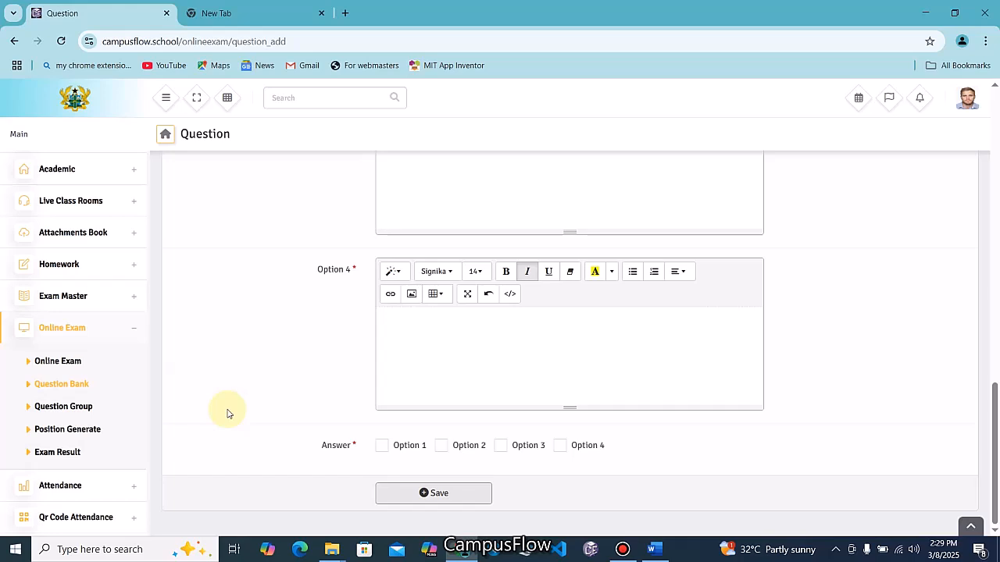
Open question management for DEMO EXAM from the Online Exam list
click(67, 429)
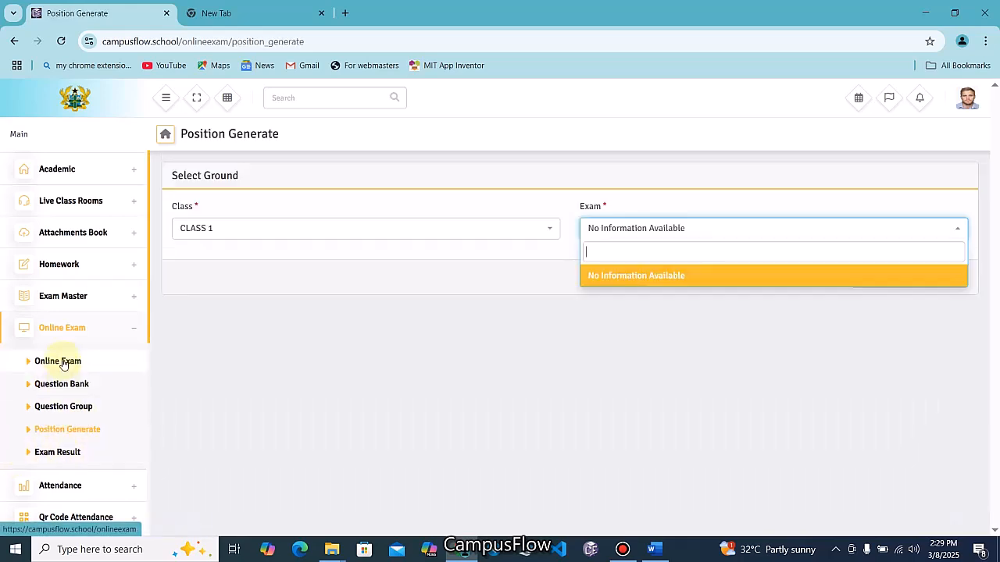
click(63, 362)
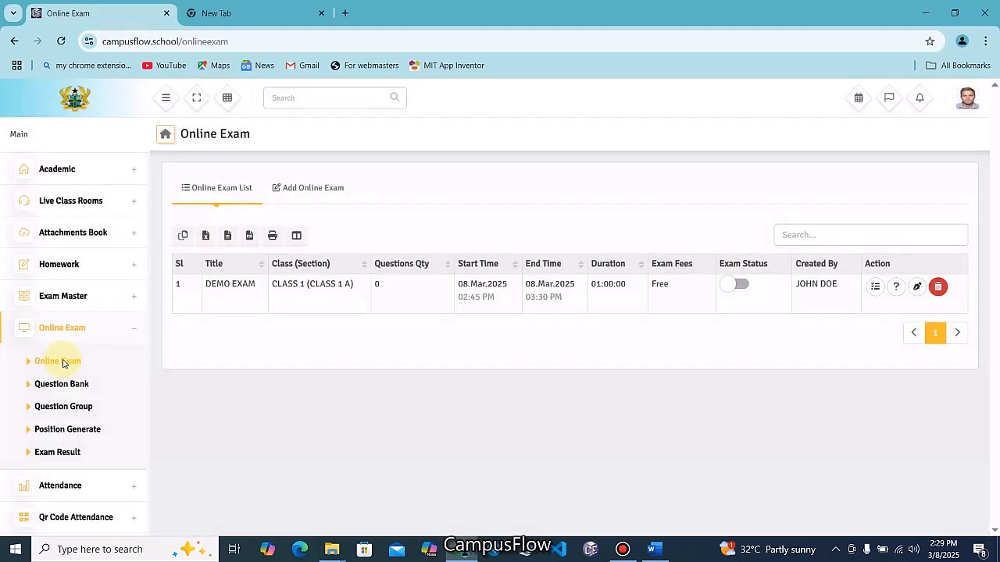
click(894, 288)
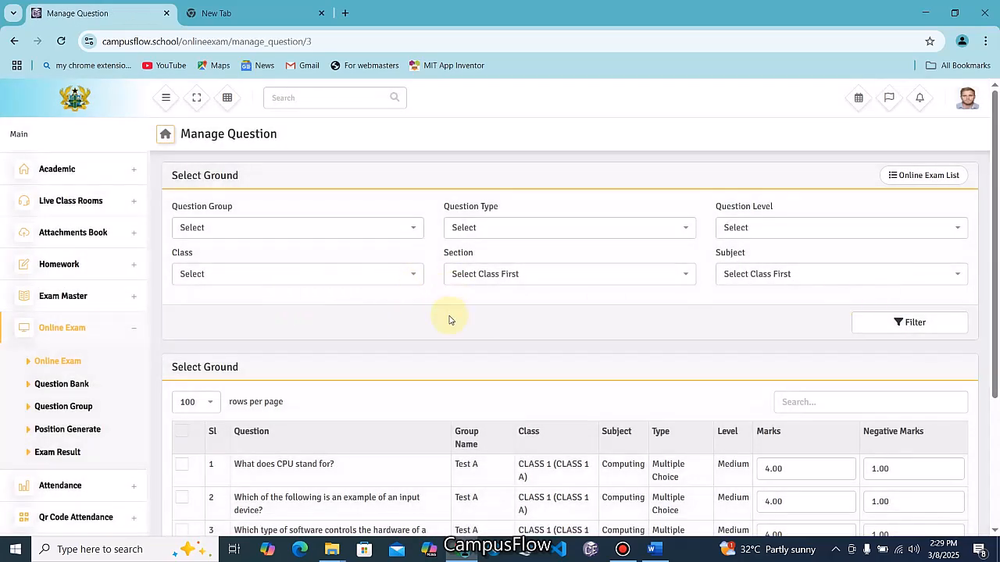
scroll(451, 320, down, 1)
scroll(432, 388, up, 1)
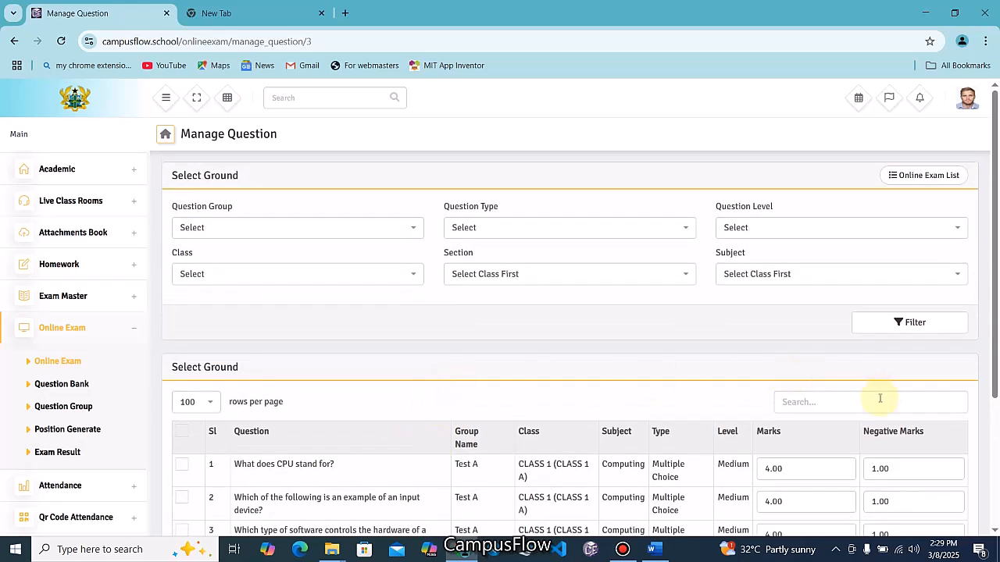
Filter questions by Test A, CLASS 1, Multiple Choice, CLASS 1 A, Medium and Computing (COM001)
click(263, 233)
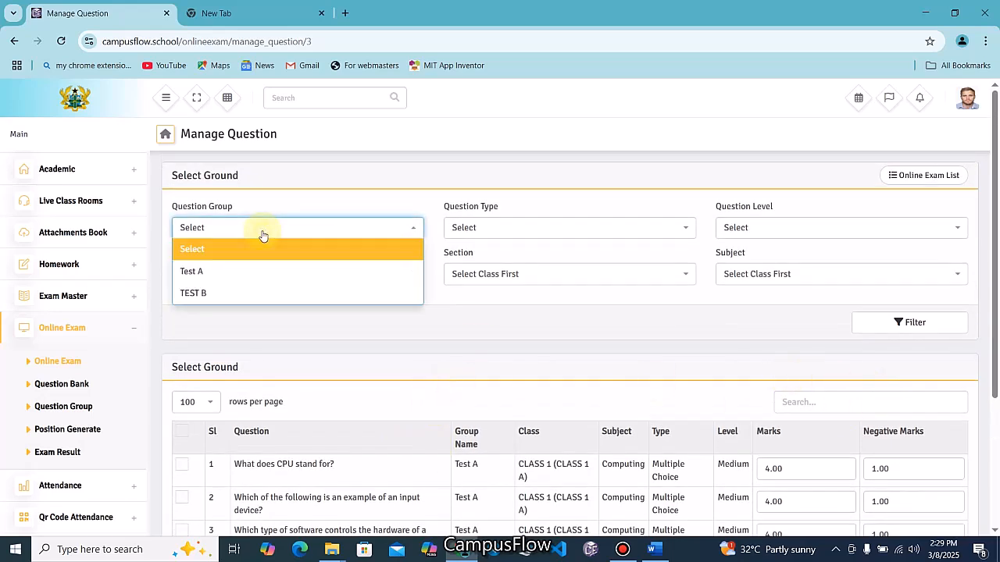
click(193, 270)
click(244, 279)
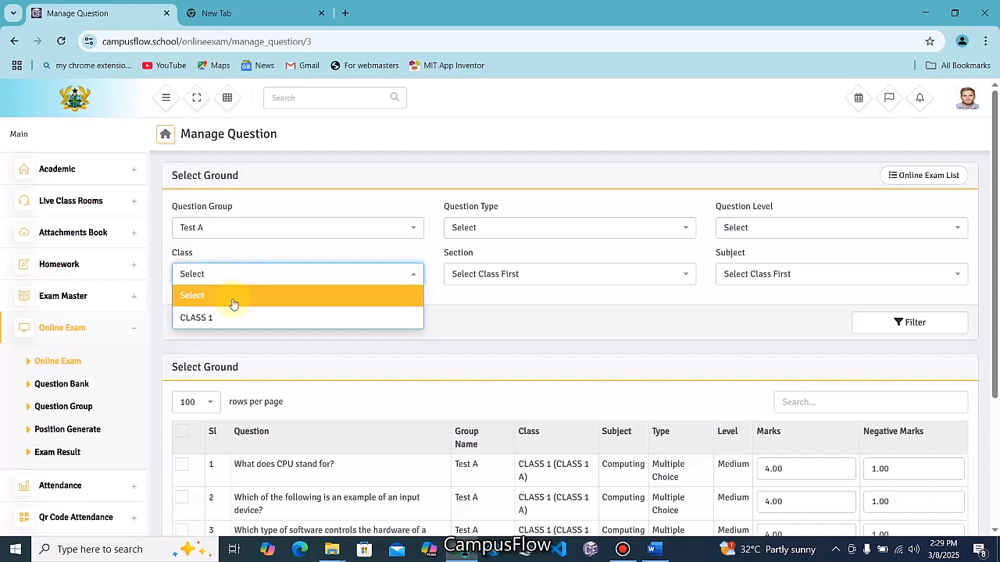
click(222, 328)
click(506, 238)
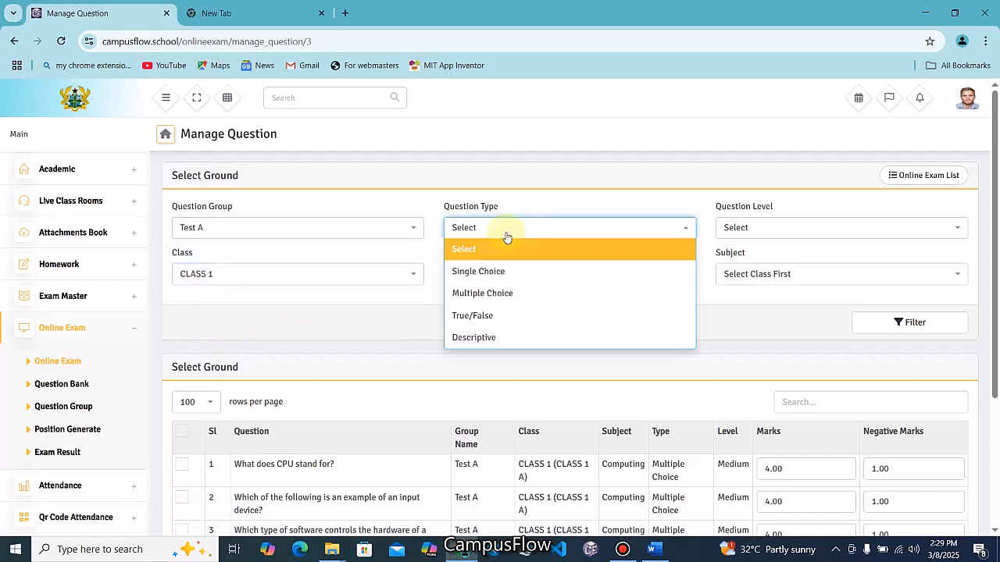
click(484, 294)
click(487, 274)
click(479, 316)
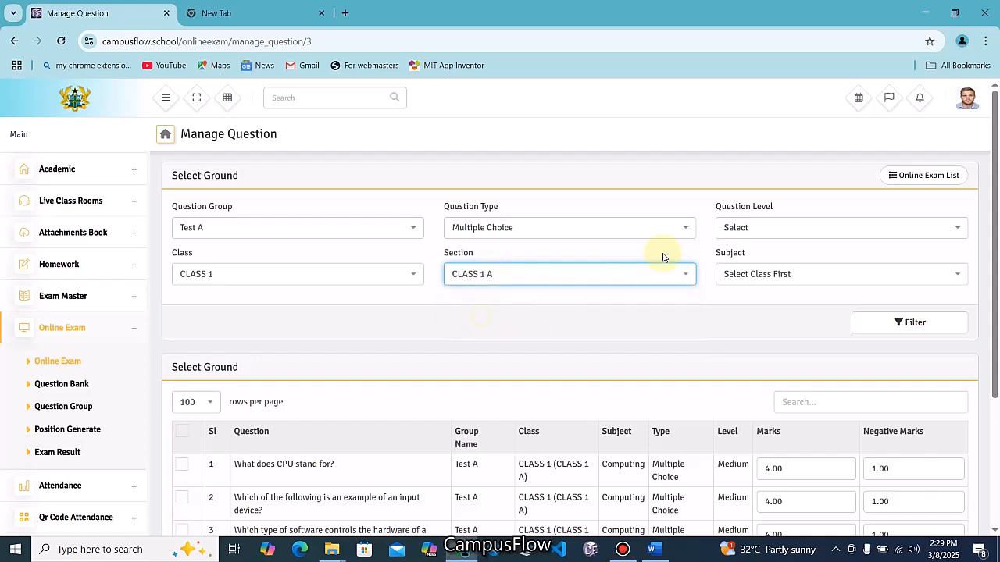
click(737, 231)
click(744, 297)
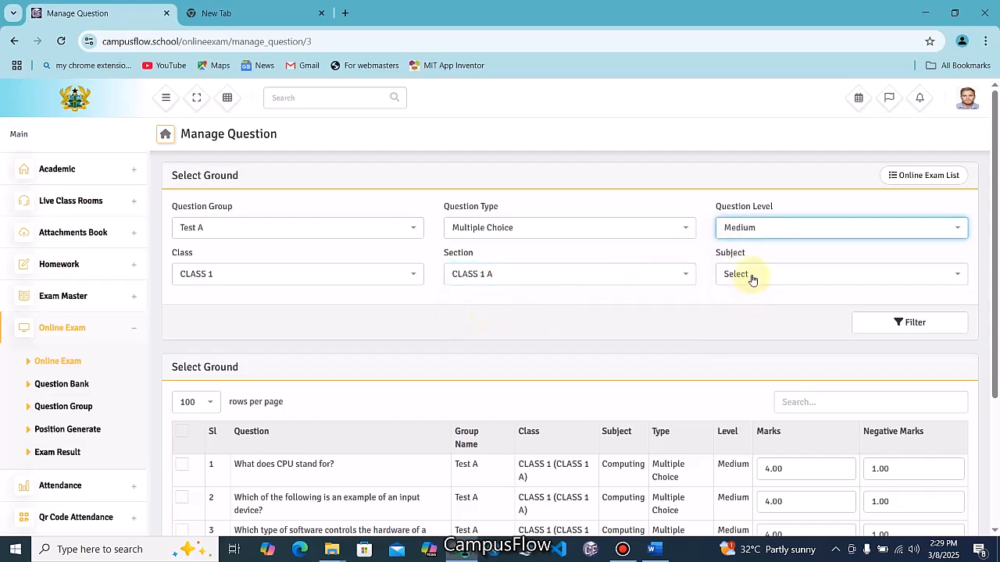
click(752, 278)
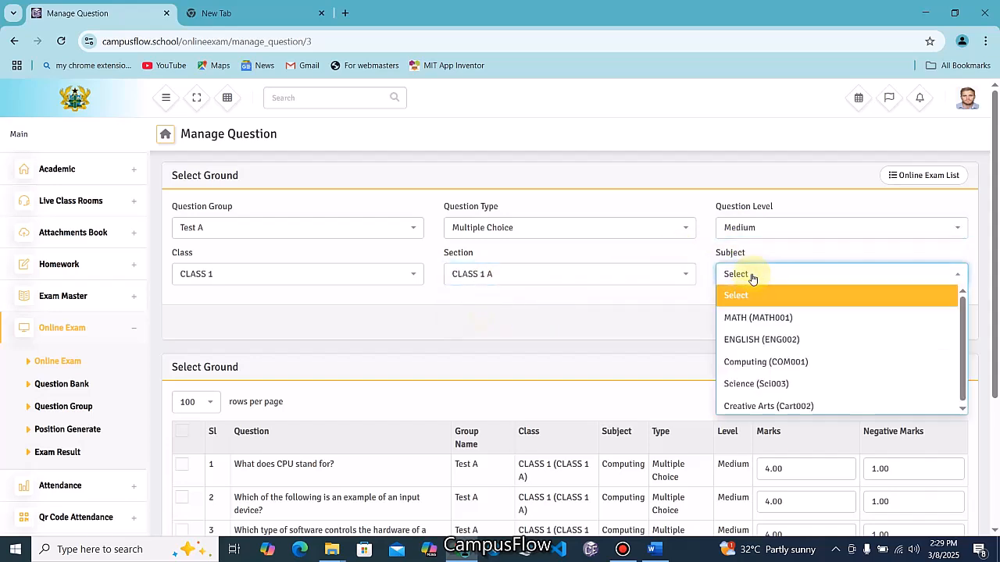
click(754, 362)
click(873, 326)
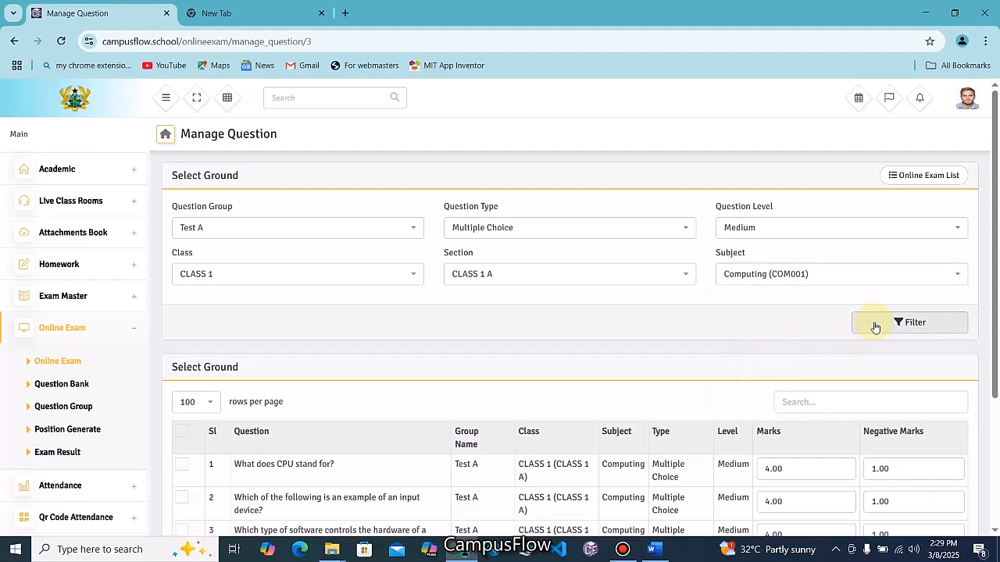
Tick all five questions and assign them at 4.00 marks with 1.00 negative mark
scroll(610, 406, down, 2)
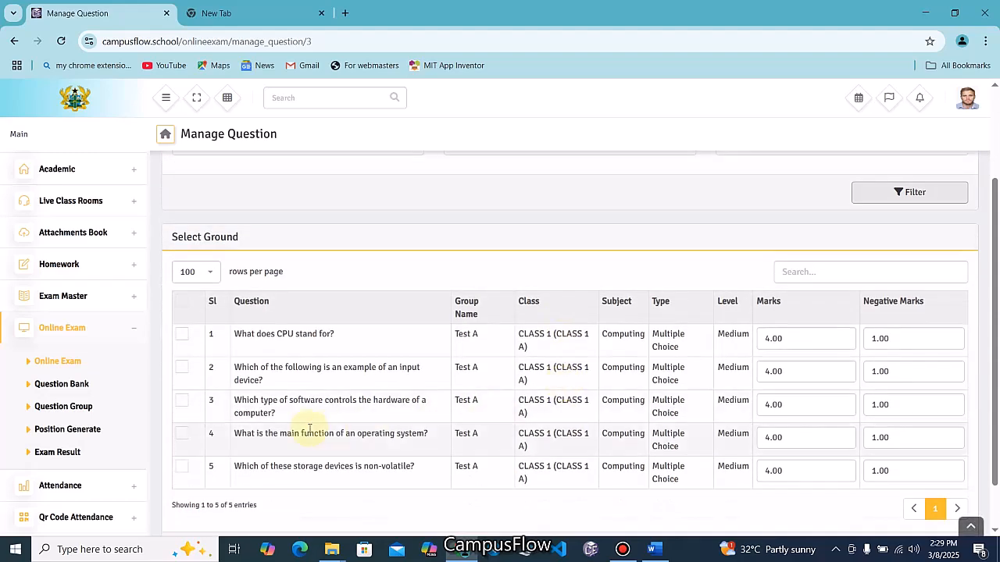
click(180, 305)
scroll(781, 437, down, 1)
click(909, 500)
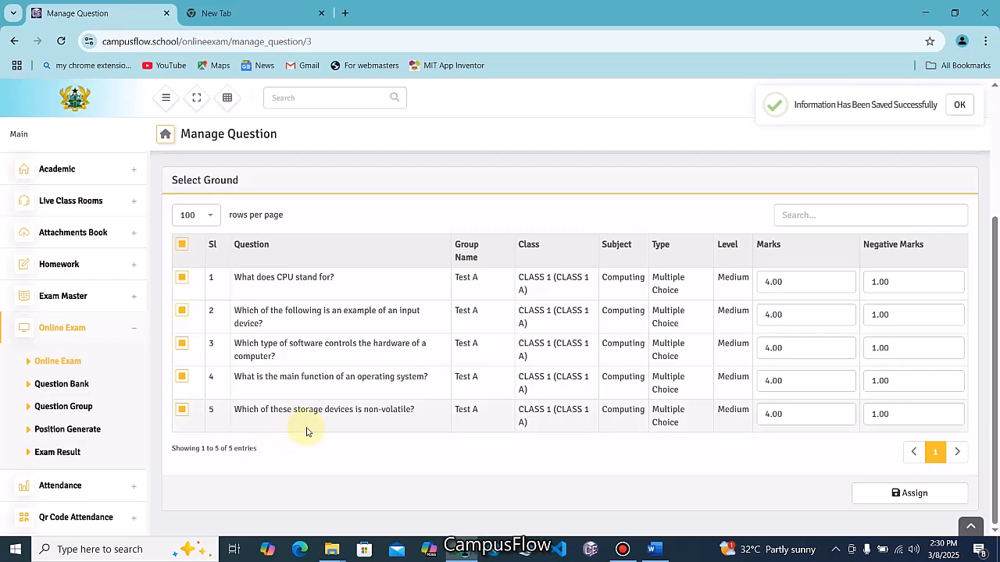
click(67, 363)
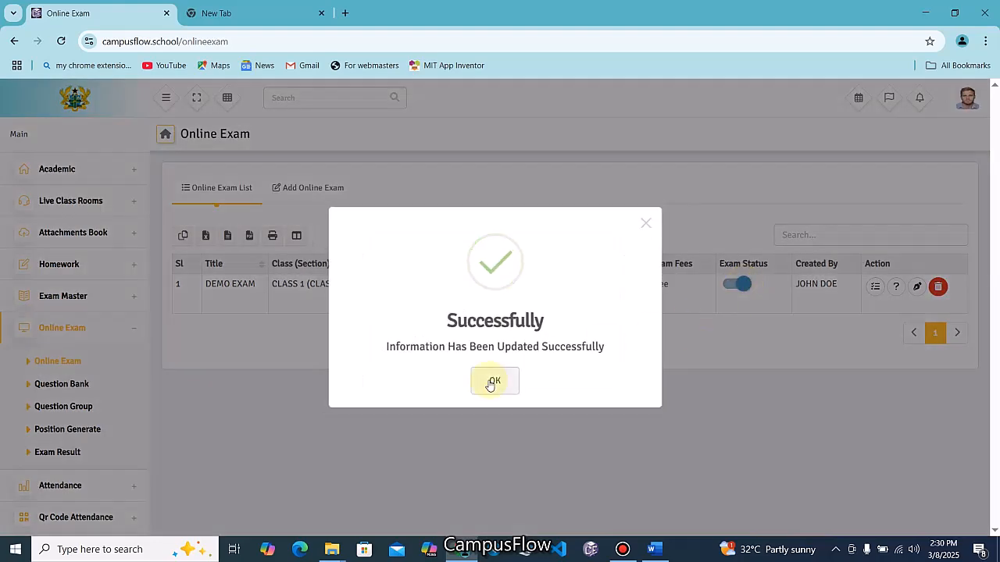
Switch on DEMO EXAM's status and publish its results, confirming the prompt
click(488, 381)
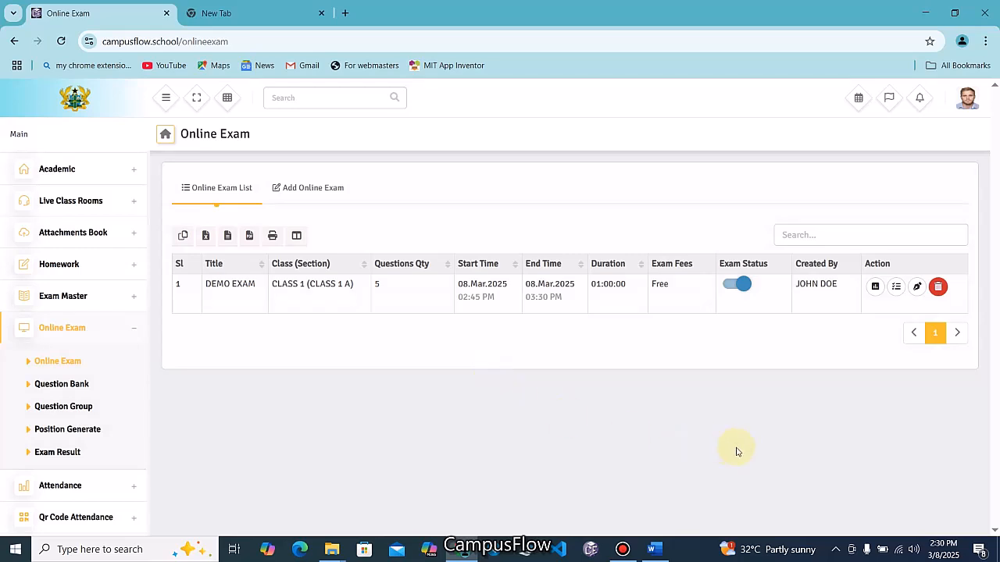
click(877, 291)
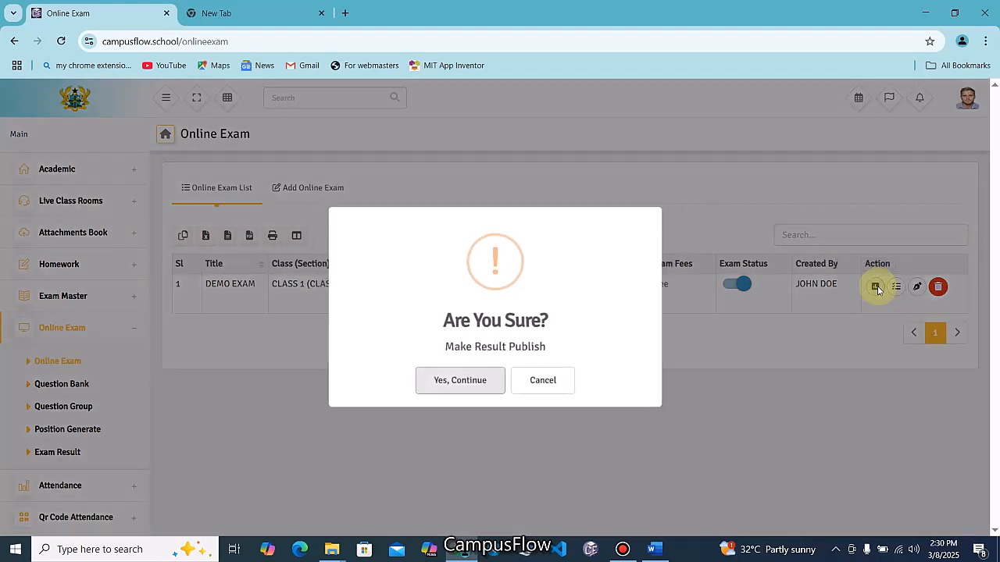
click(449, 386)
click(502, 381)
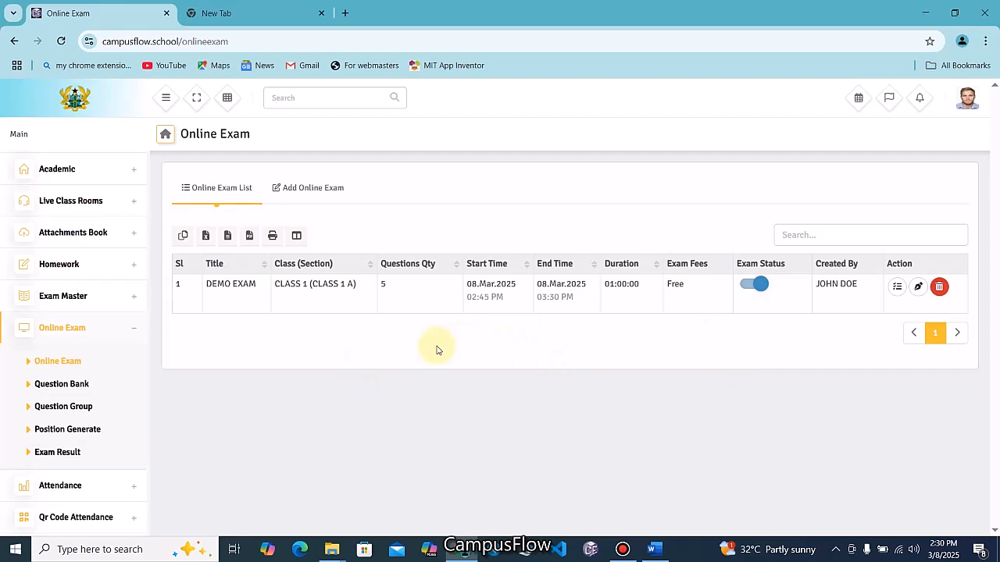
List positions for CLASS 1's DEMO EXAM, showing no students, then log out
click(86, 439)
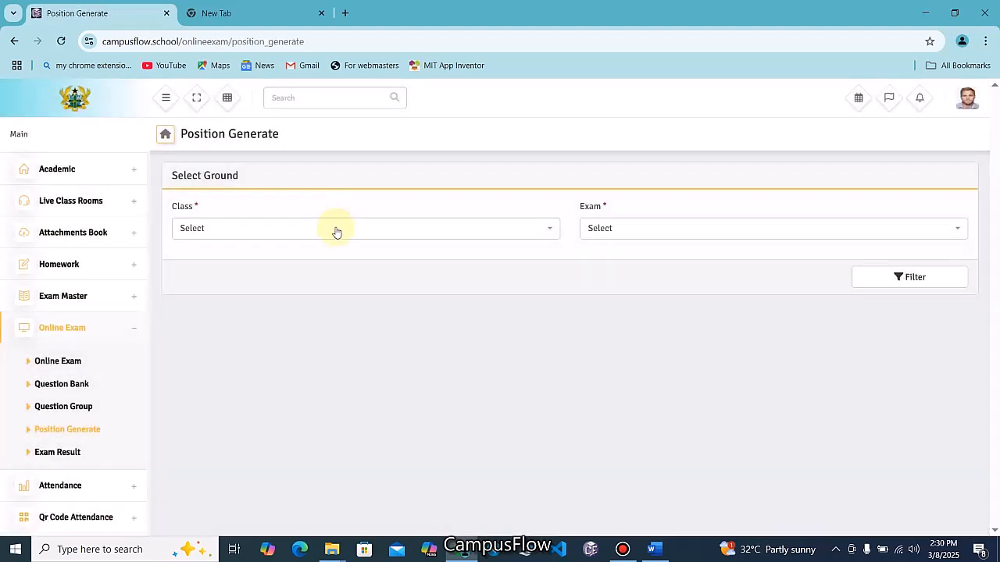
click(335, 229)
click(265, 298)
click(649, 234)
click(617, 299)
click(899, 278)
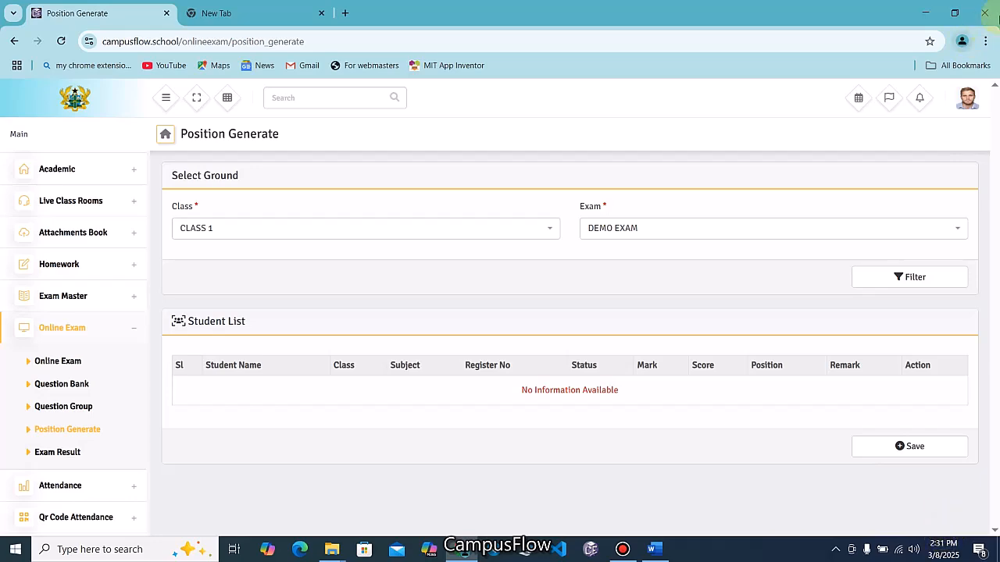
click(967, 100)
click(894, 173)
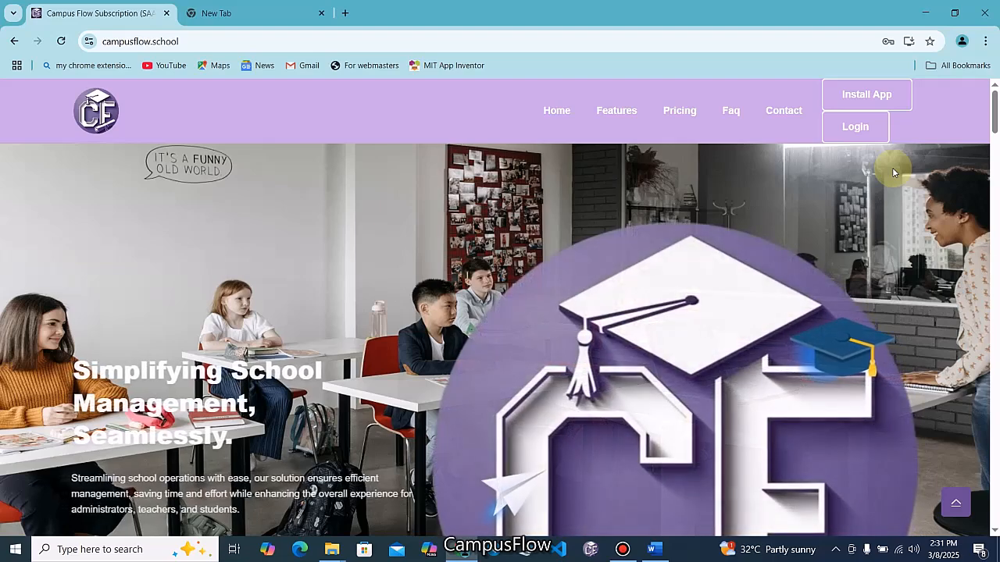
click(862, 130)
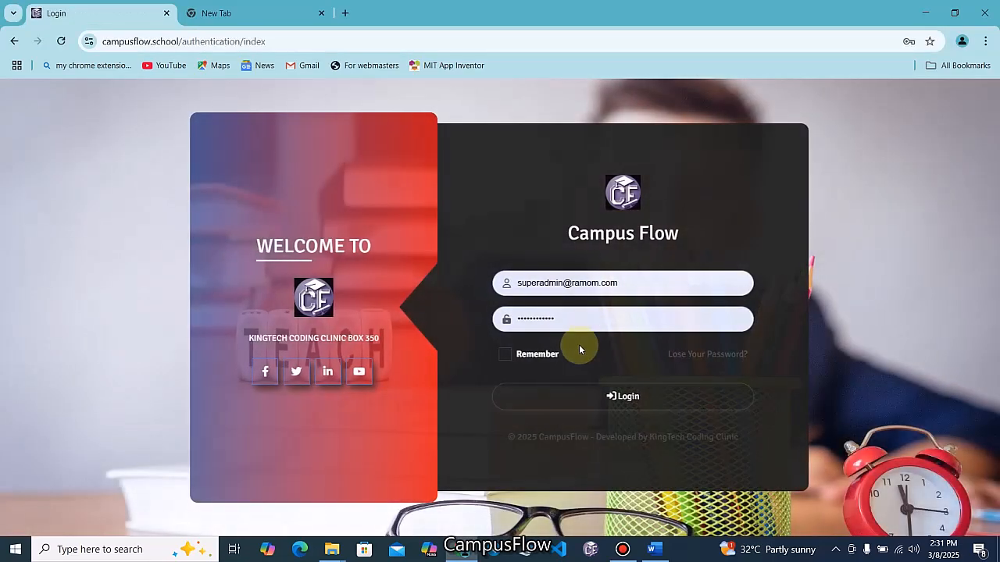
click(602, 396)
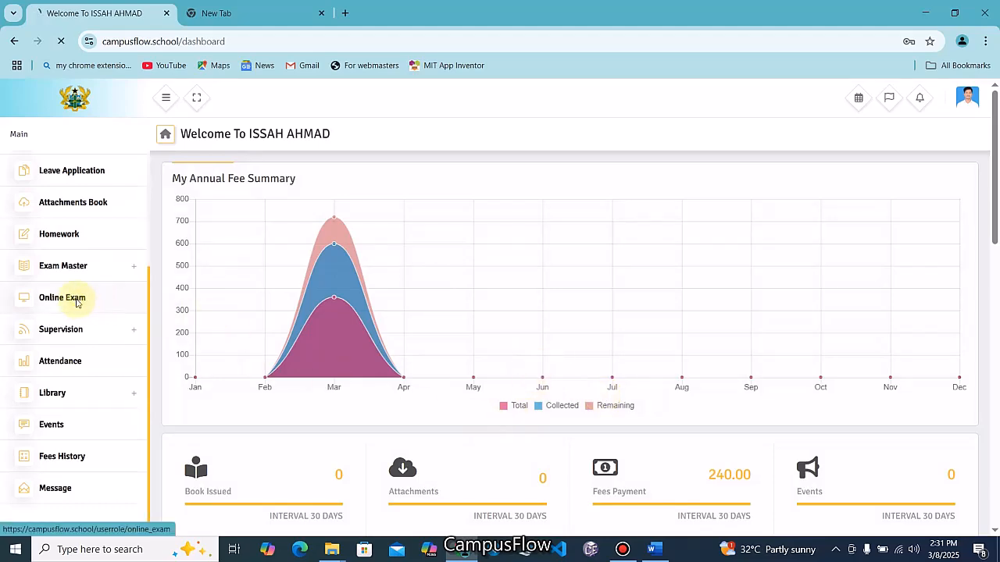
click(78, 303)
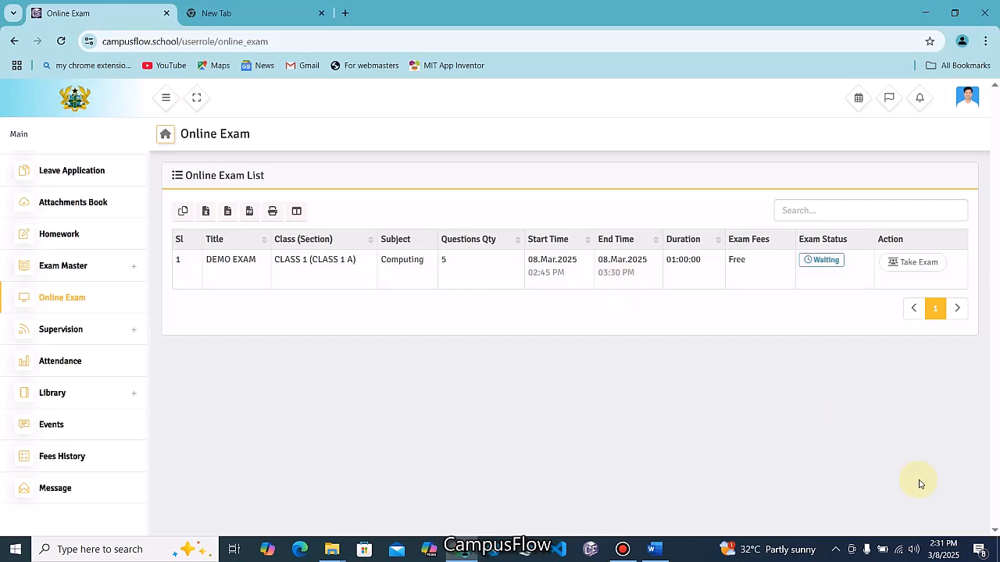
mouse_move(944, 556)
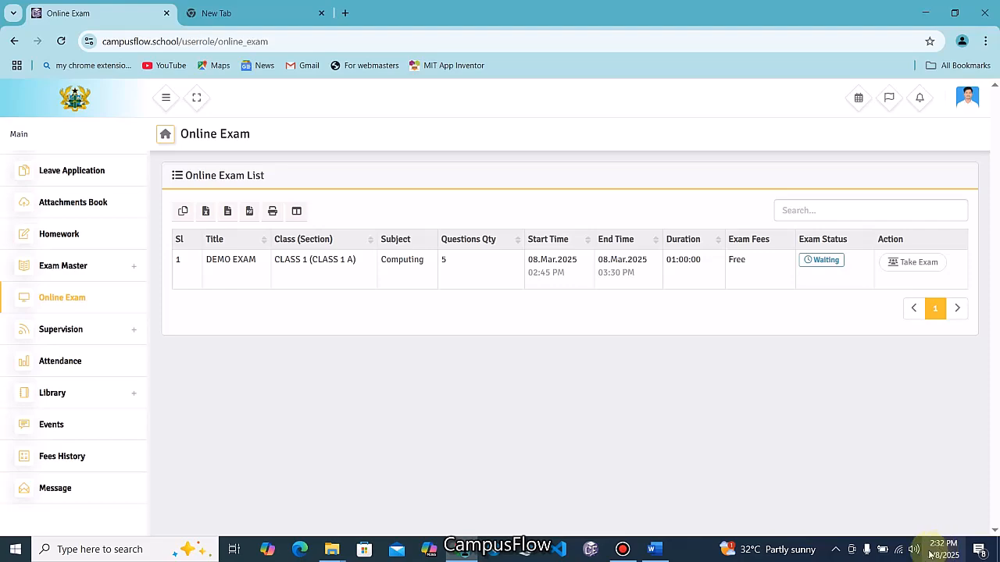
click(969, 99)
click(902, 173)
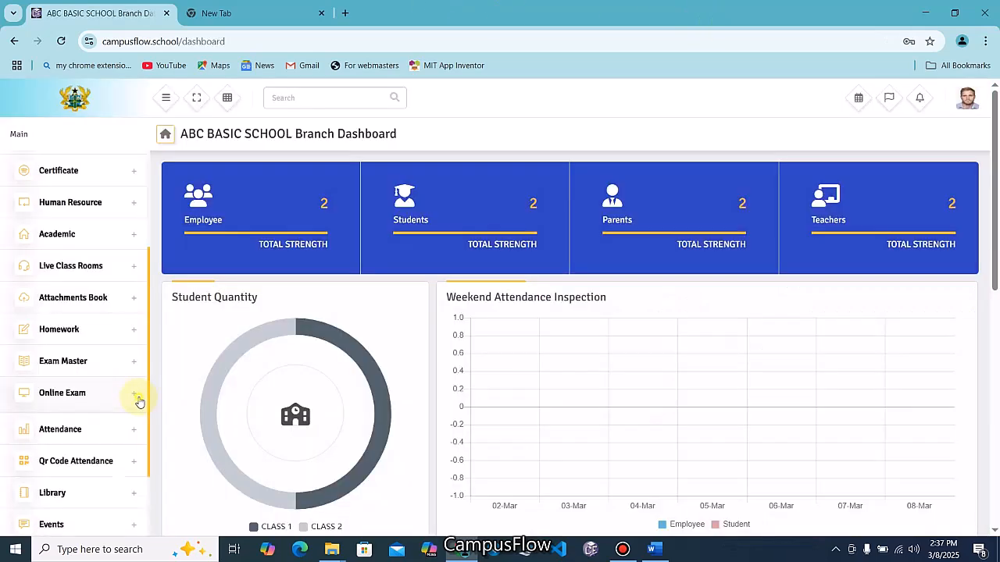
Open DEMO EXAM's edit form from the Online Exam list
click(125, 394)
scroll(93, 394, down, 1)
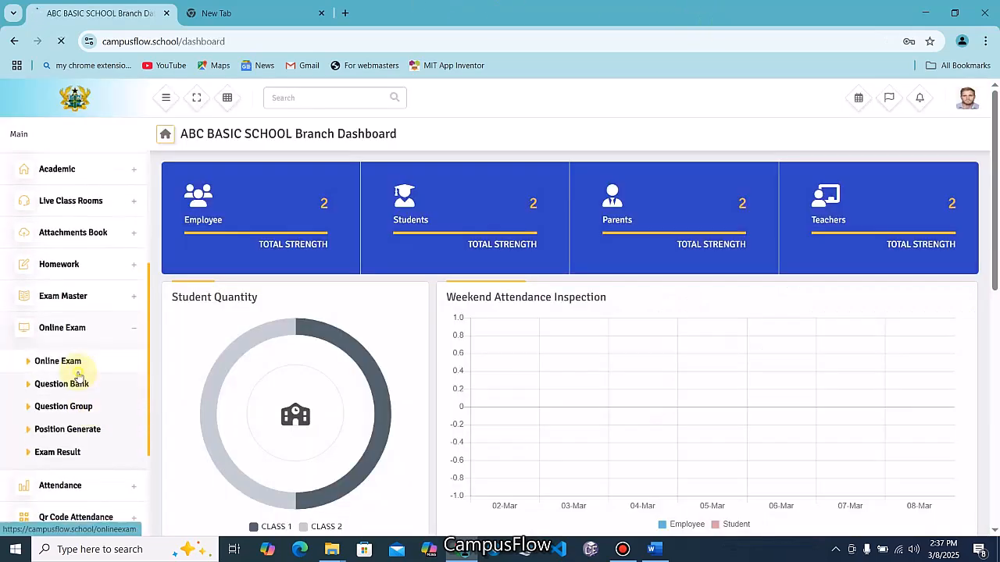
click(81, 363)
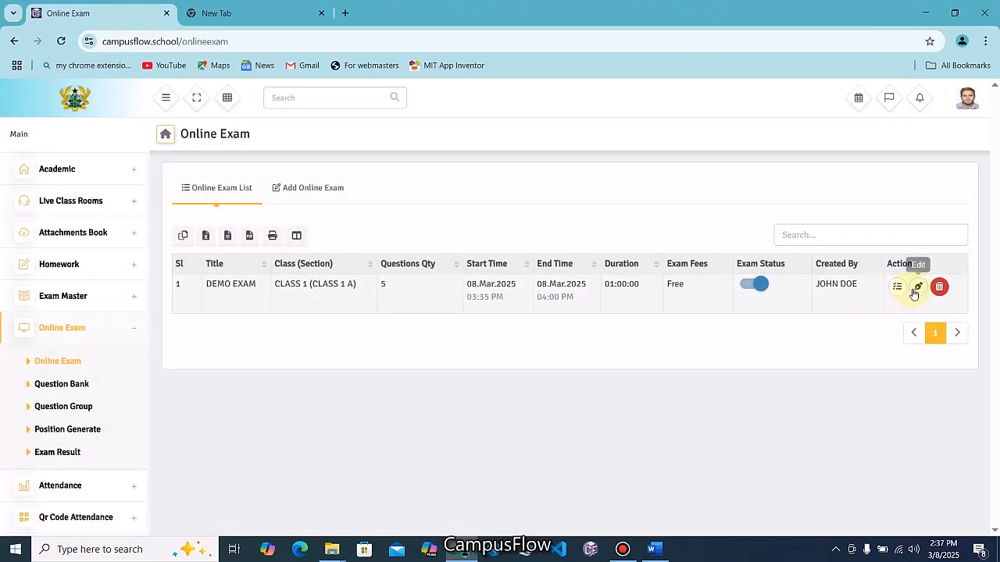
click(917, 286)
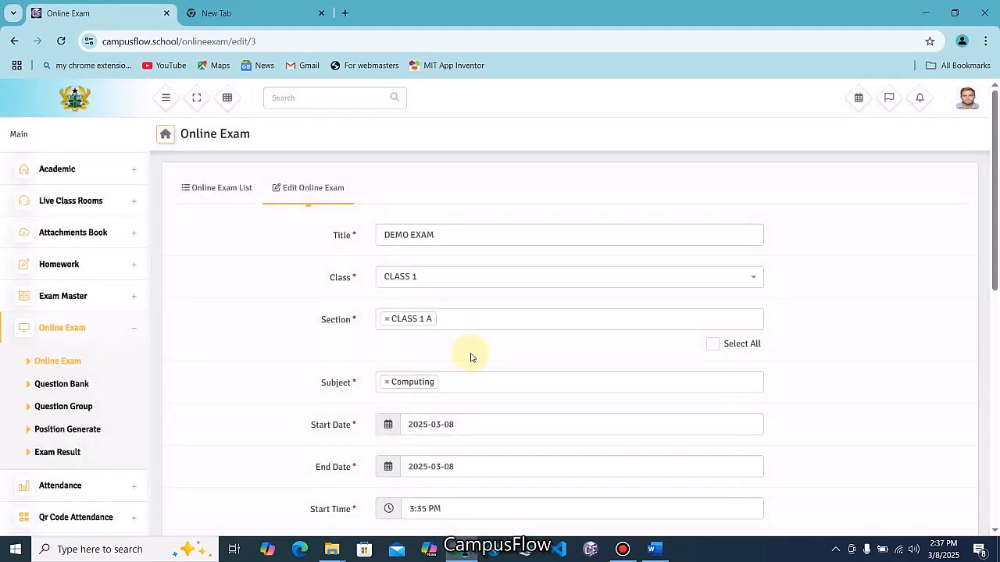
scroll(468, 363, down, 2)
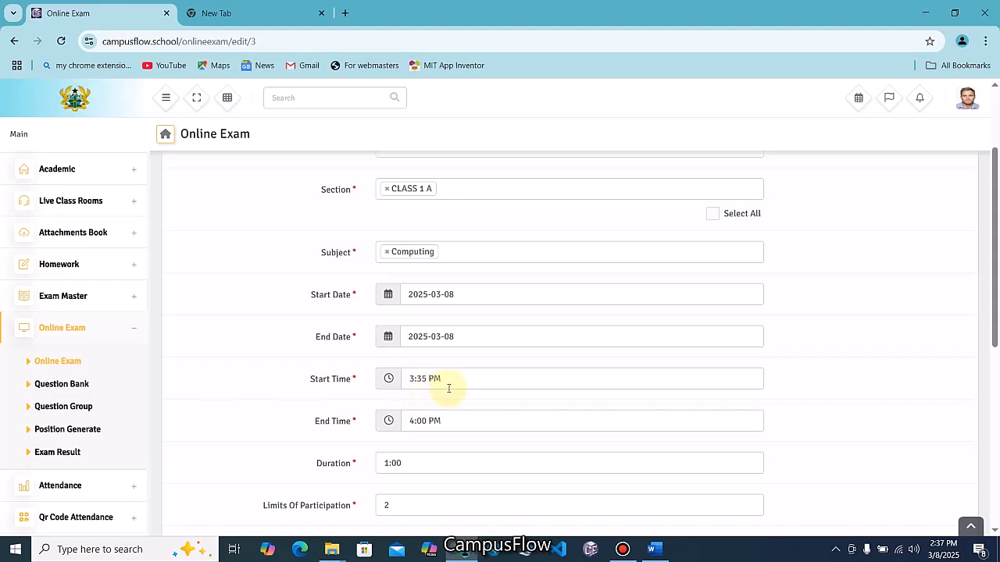
Set the start time to 2:38 PM and the end time to 3:00 PM
click(448, 379)
click(458, 325)
text(38)
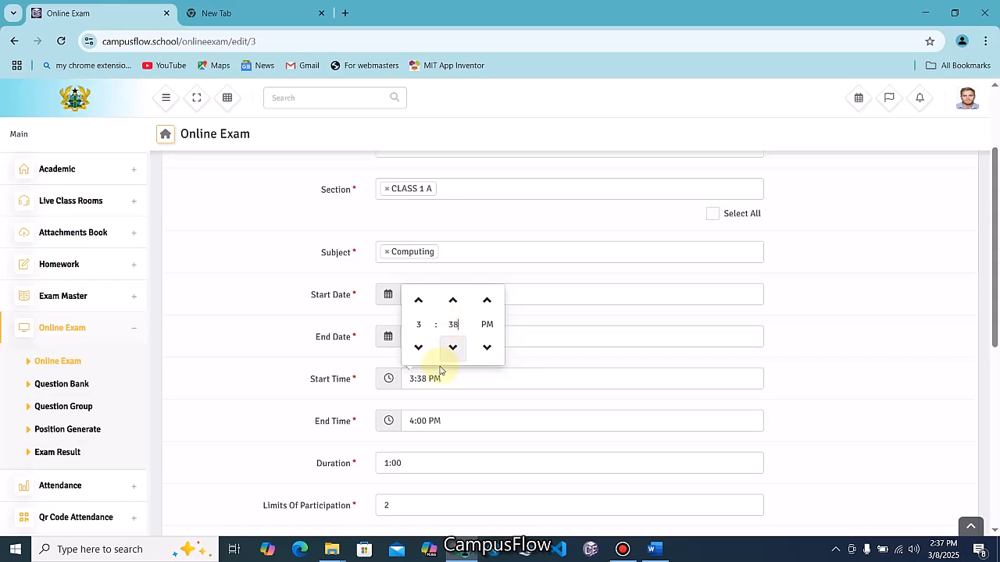
click(832, 315)
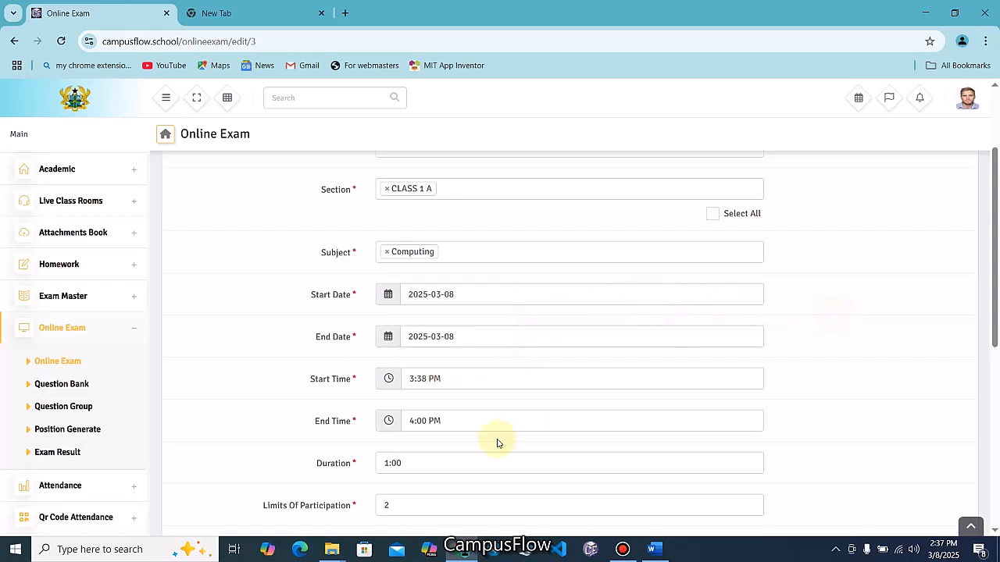
click(408, 377)
click(414, 381)
click(420, 347)
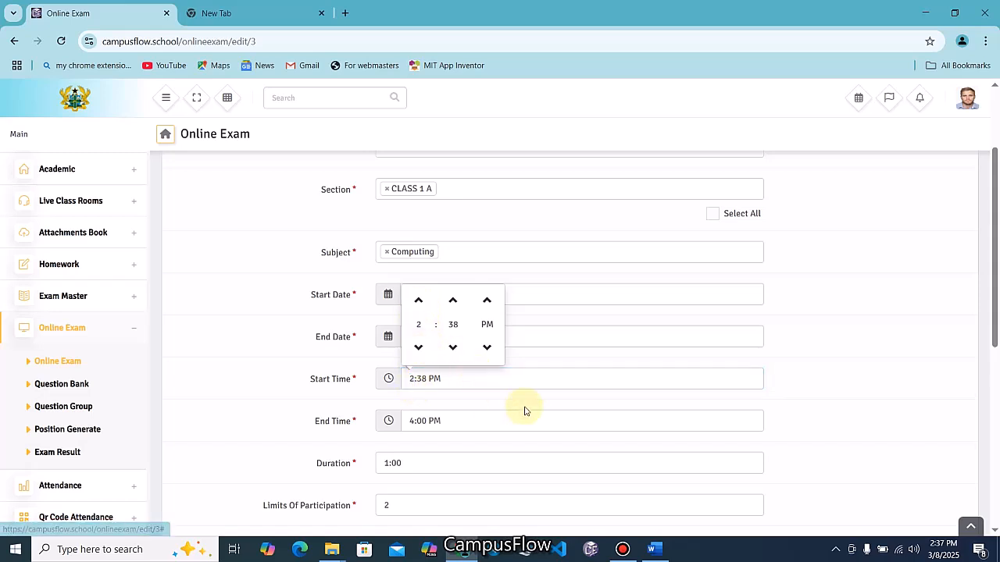
click(412, 420)
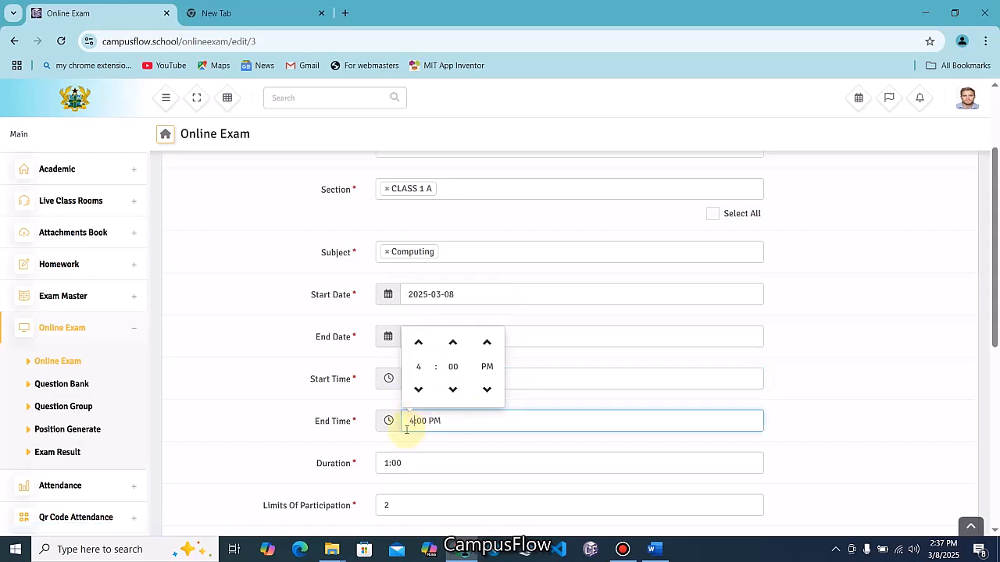
click(419, 391)
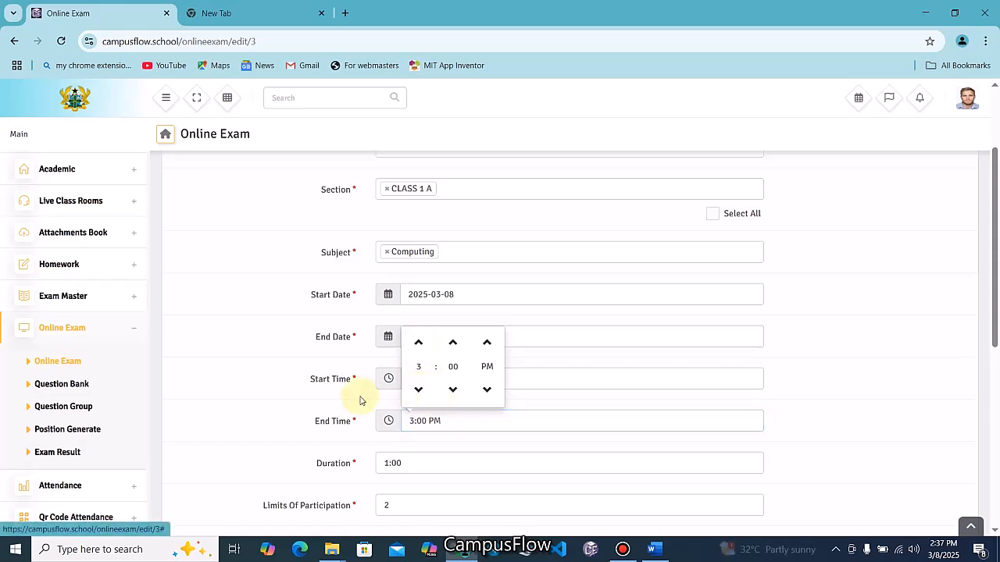
click(271, 395)
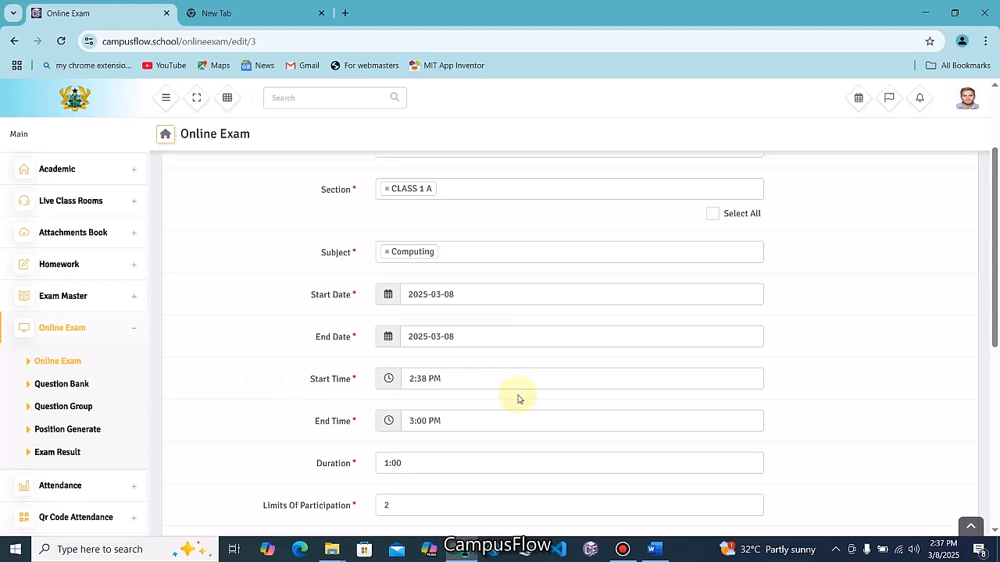
Save the updated DEMO EXAM schedule and dismiss the confirmation
scroll(518, 399, down, 5)
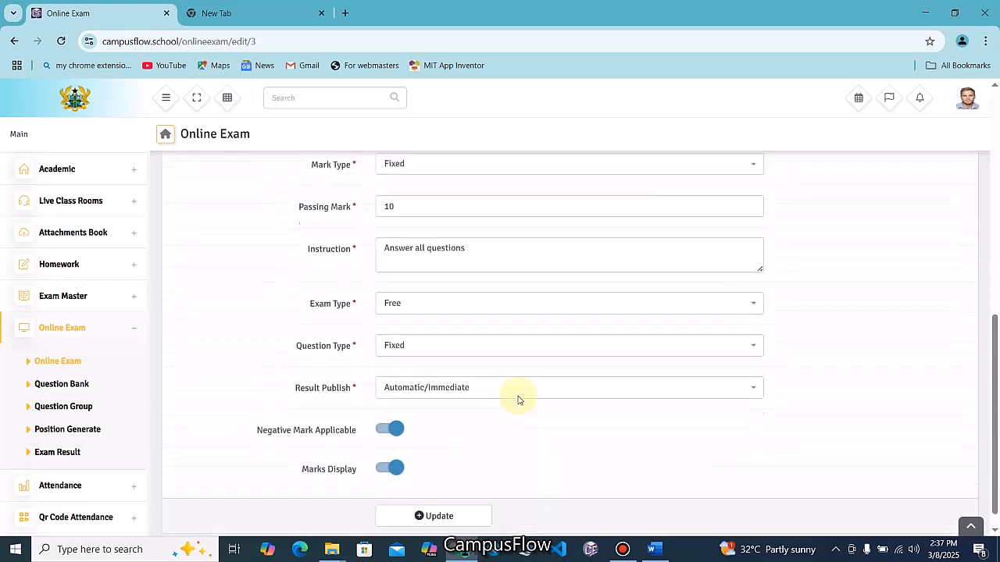
click(439, 501)
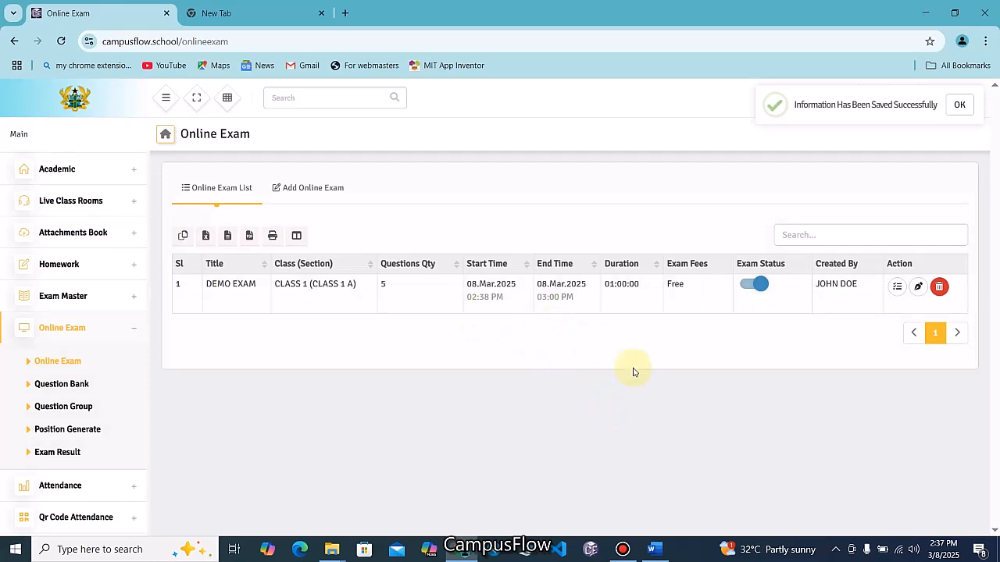
click(959, 104)
click(961, 107)
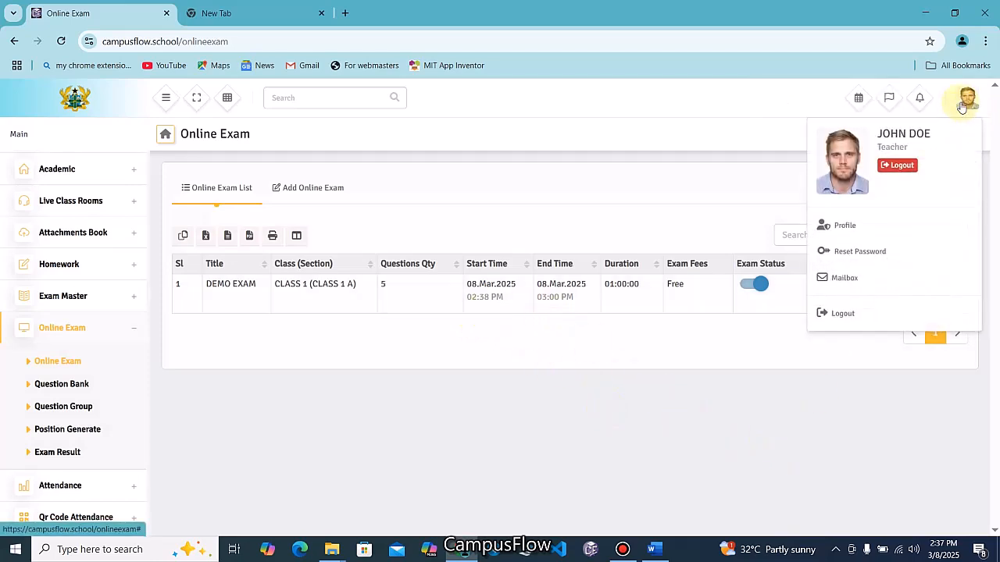
Log out of the teacher account, sign in as the student, and open the live DEMO EXAM
click(885, 322)
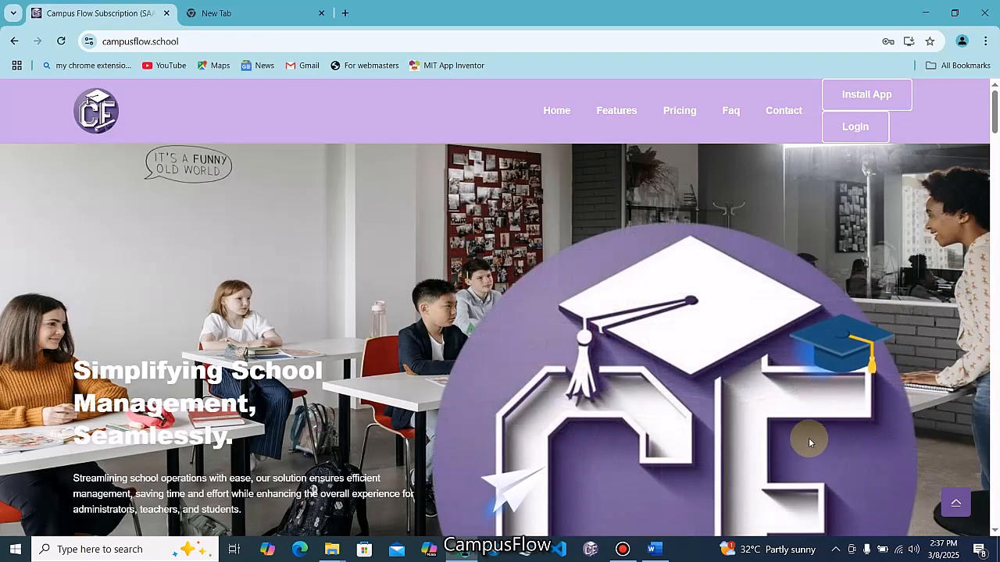
click(853, 128)
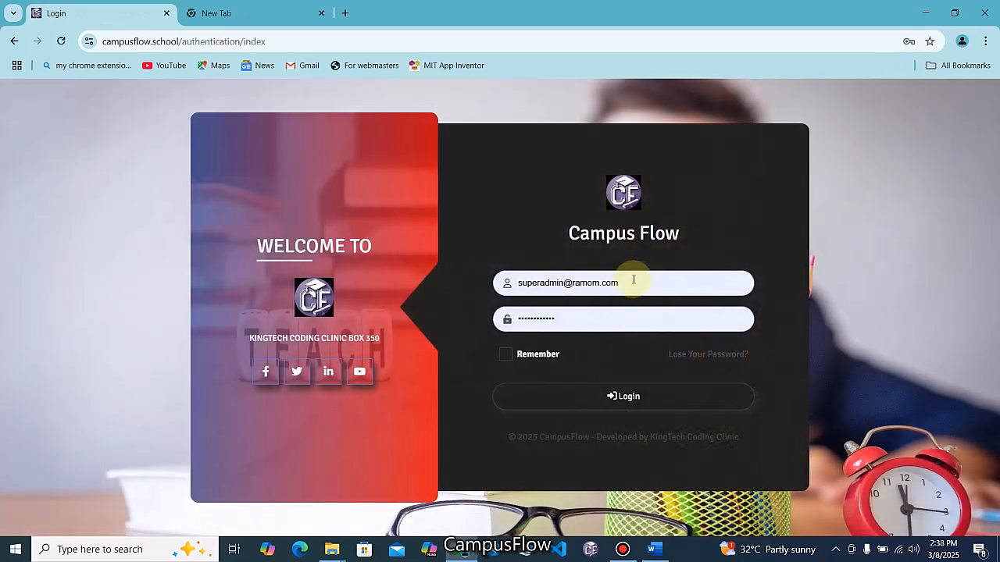
triple_click(657, 283)
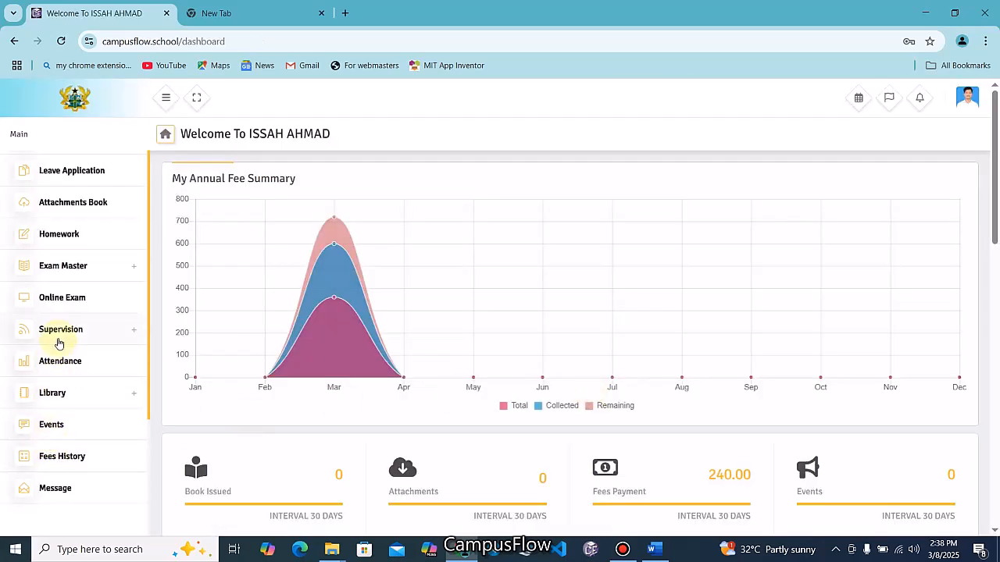
click(66, 299)
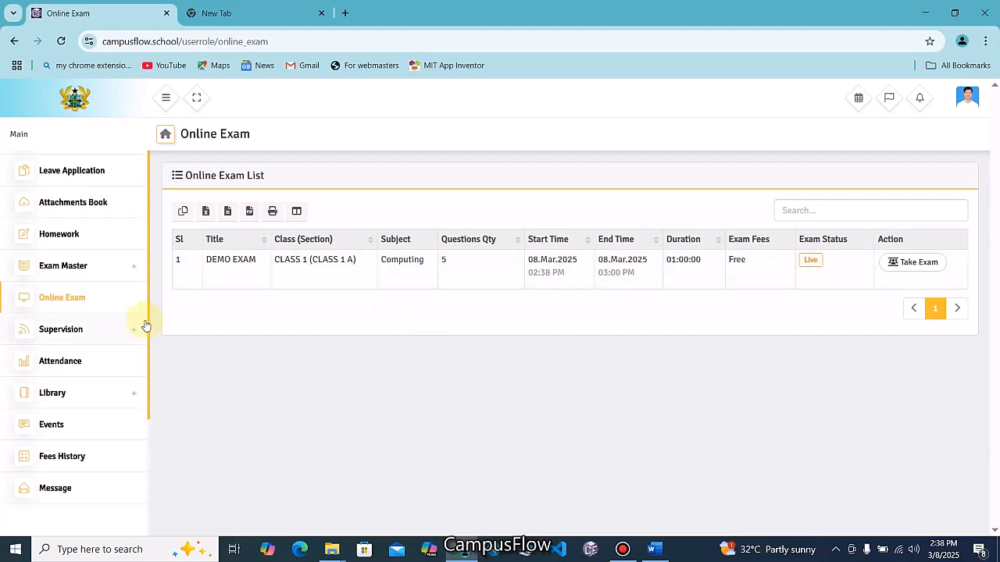
click(906, 266)
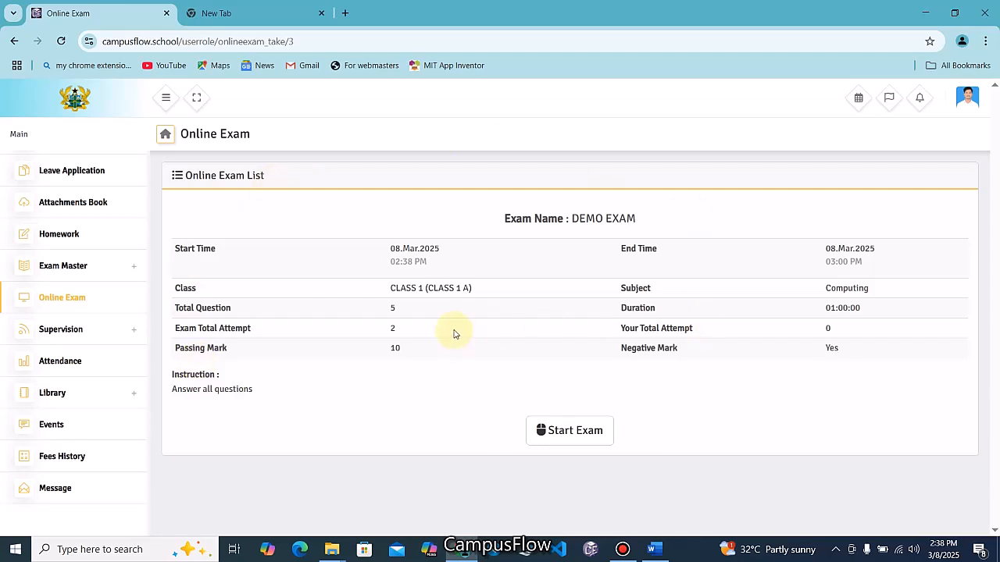
Start DEMO EXAM and answer questions 1–3, choosing ROM for question 1
click(563, 436)
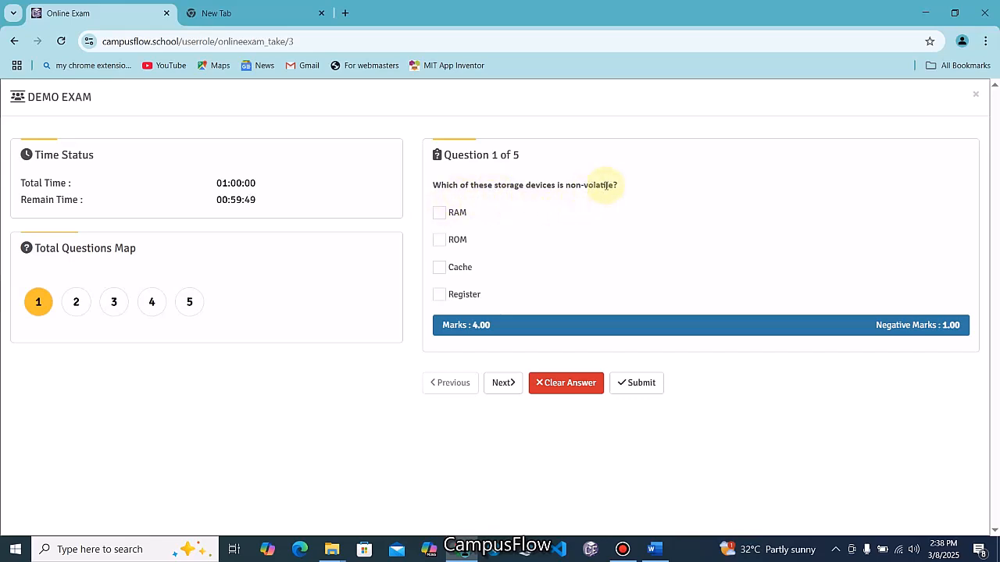
click(442, 242)
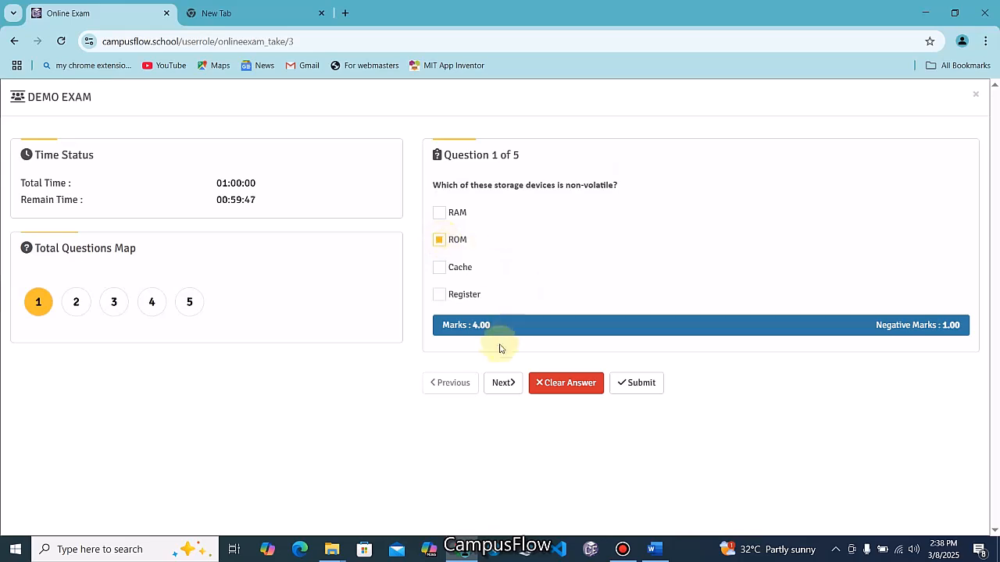
click(504, 382)
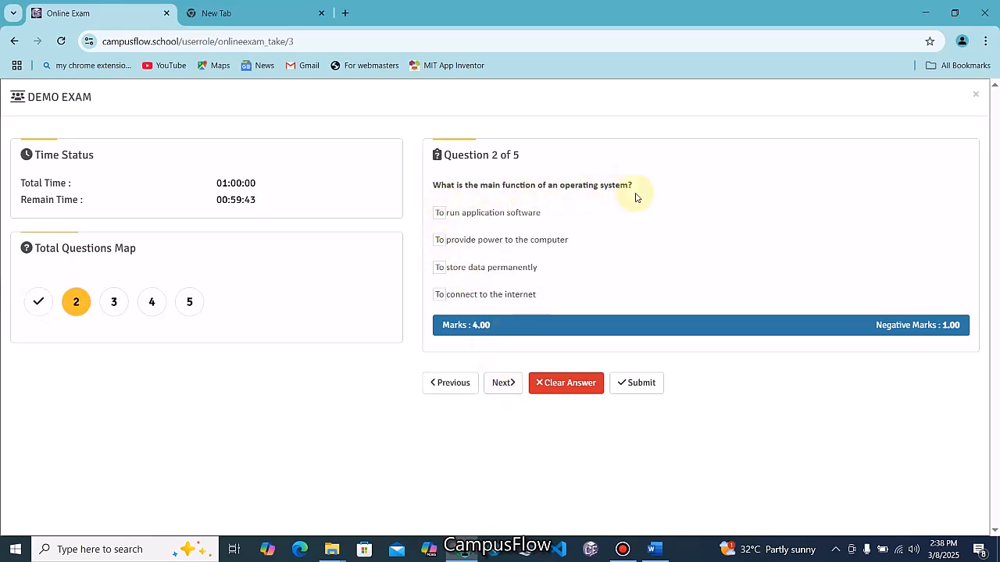
click(502, 387)
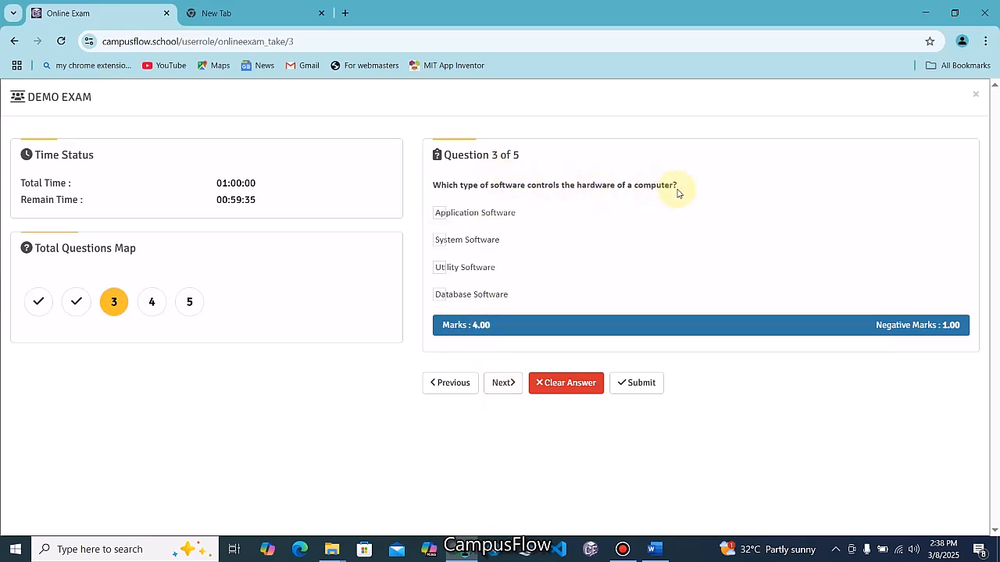
click(438, 242)
Answer Speaker for question 4 and Central Processing Unit for question 5, then submit
click(502, 383)
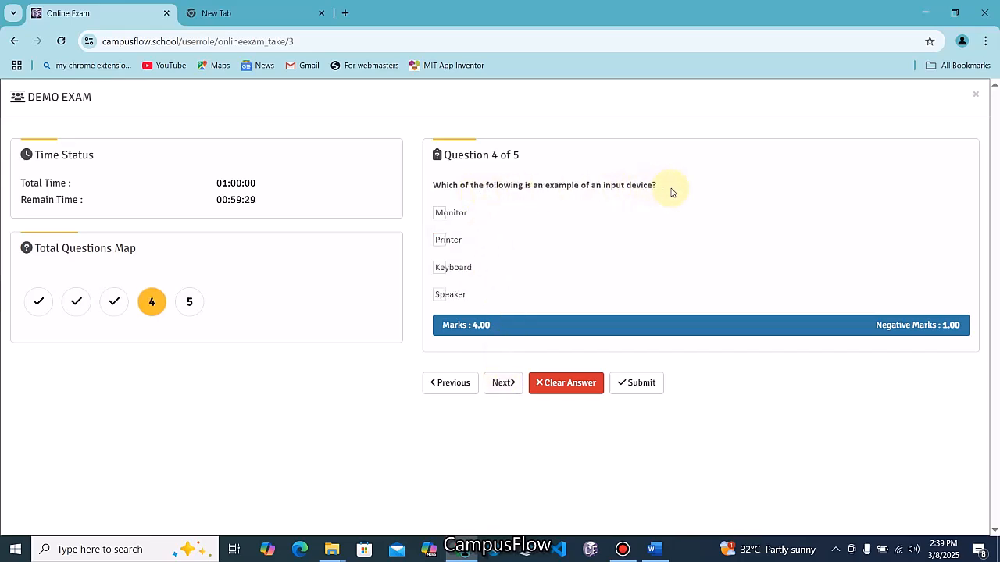
click(442, 301)
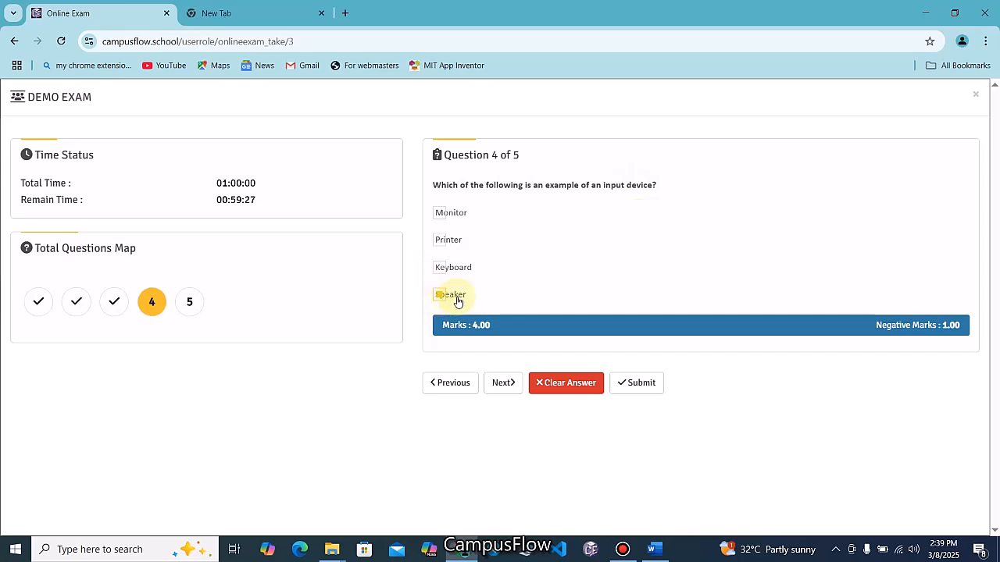
click(506, 386)
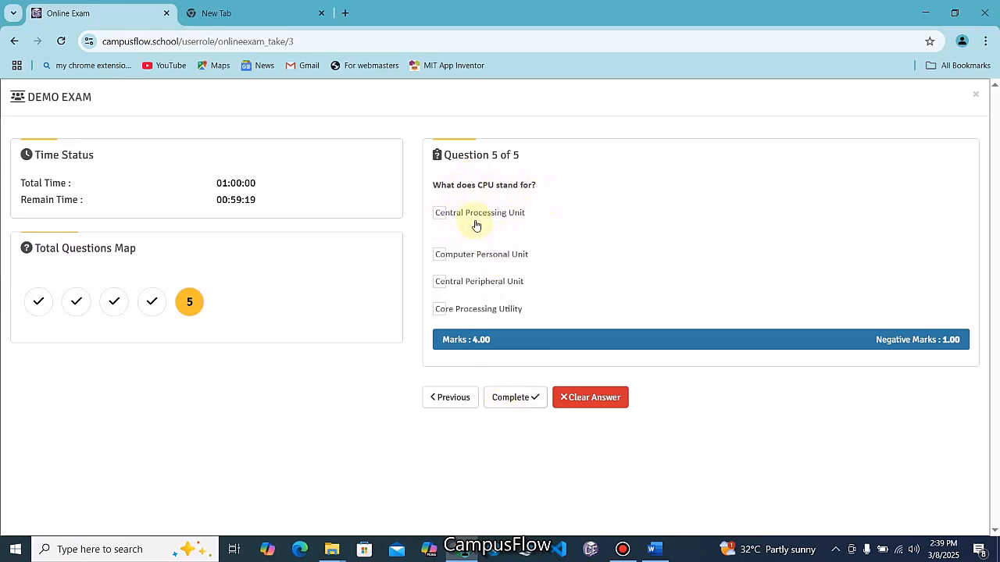
click(438, 213)
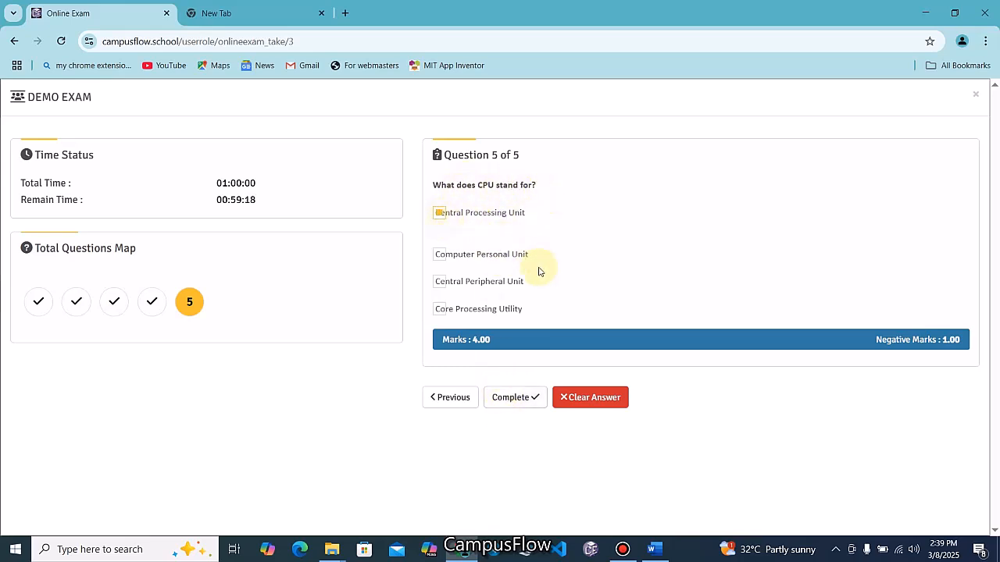
click(520, 401)
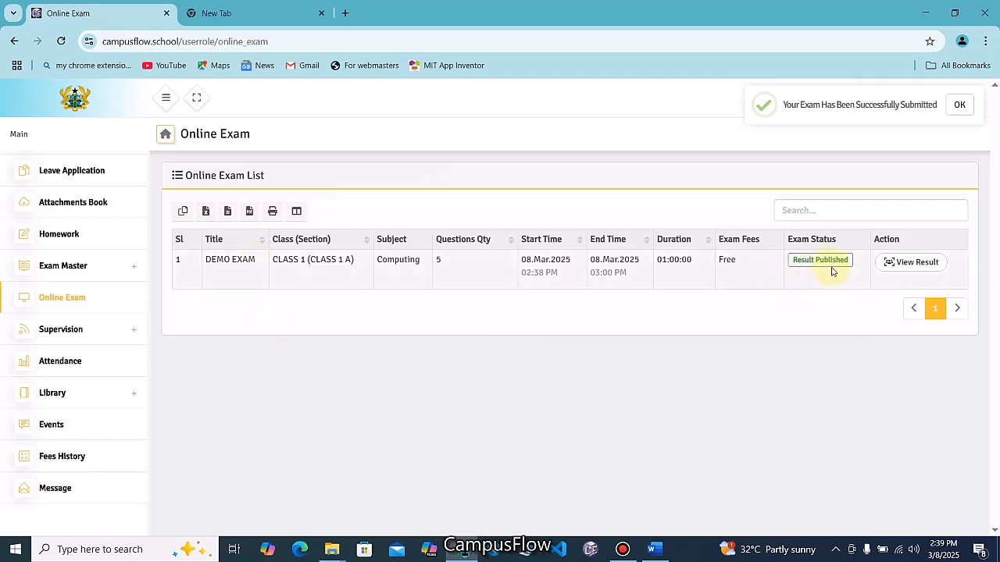
click(917, 265)
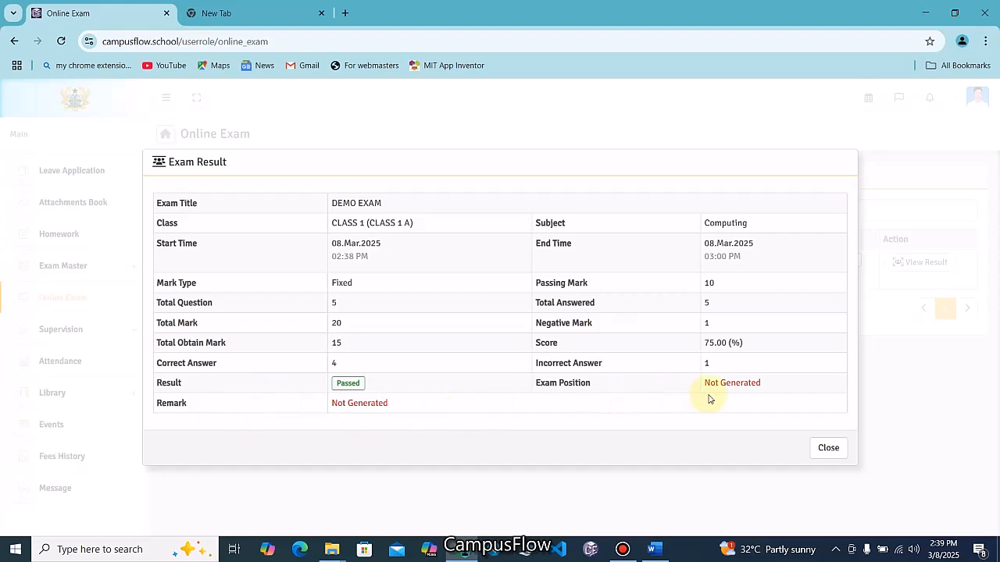
click(829, 448)
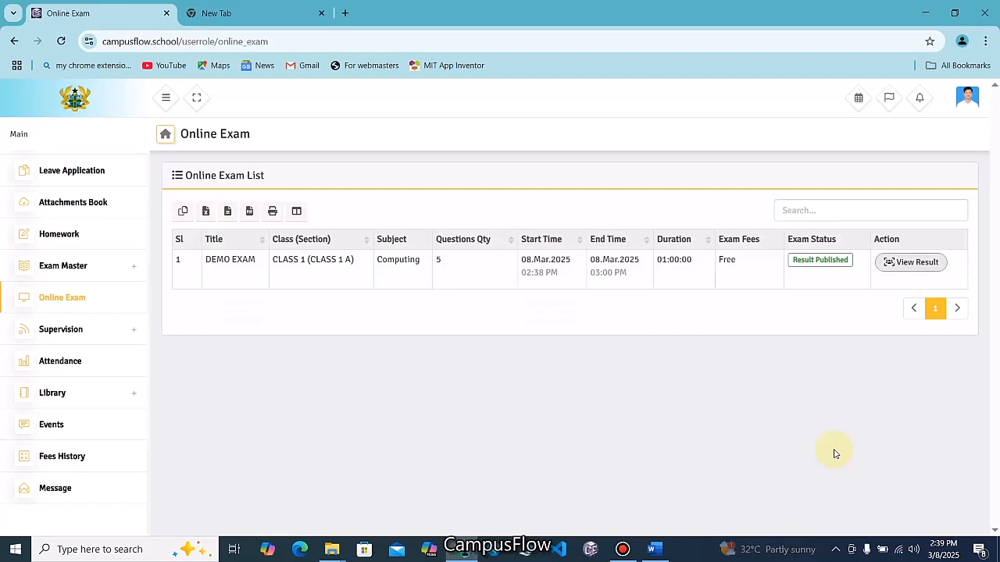
Switch to the school branch dashboard and open Online Exam's Position Generate page
click(963, 97)
click(904, 167)
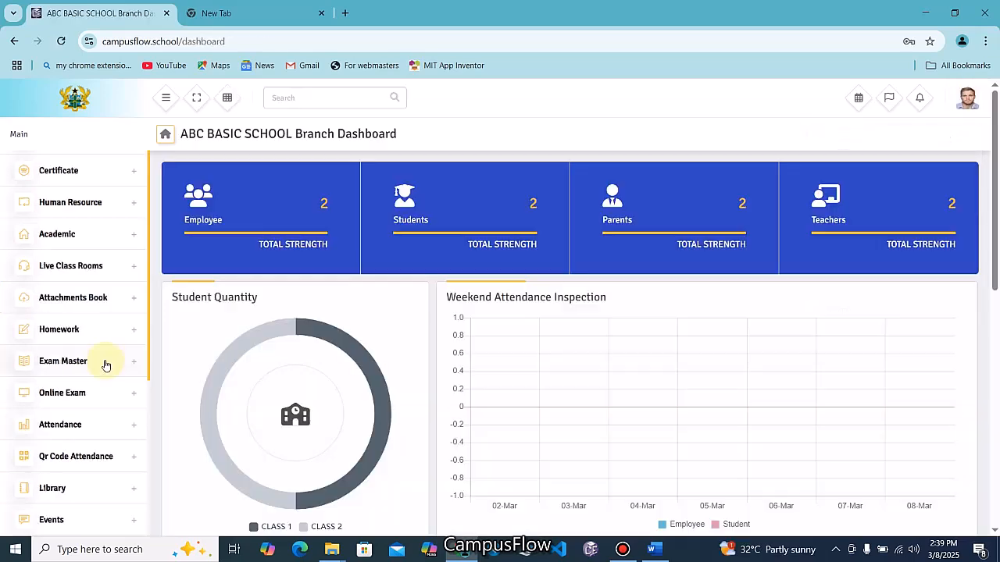
click(130, 390)
scroll(132, 391, down, 2)
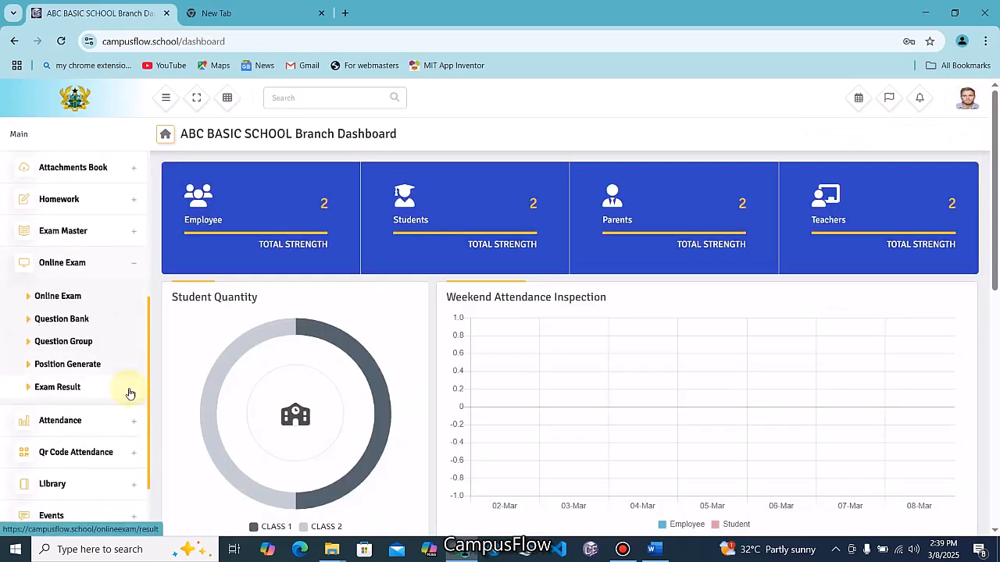
click(83, 368)
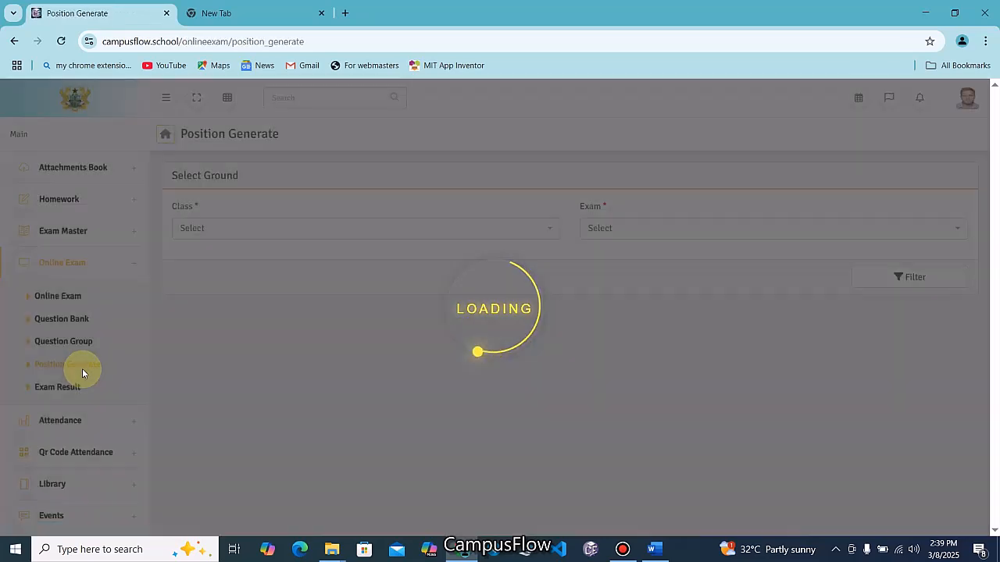
Save position 1 with remark 'Excellent' for the student in CLASS 1's DEMO EXAM
click(236, 236)
click(214, 297)
click(608, 228)
click(610, 301)
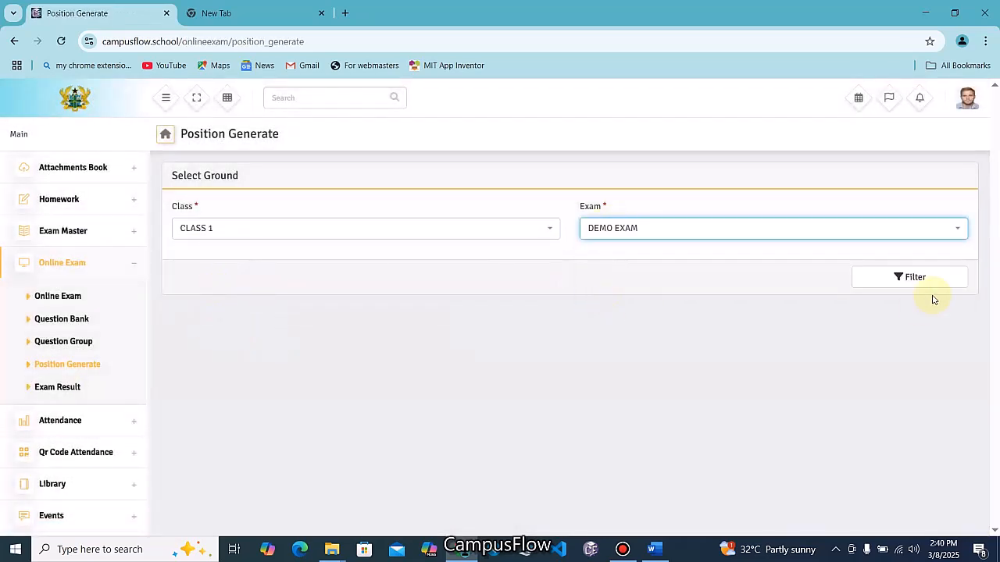
click(930, 281)
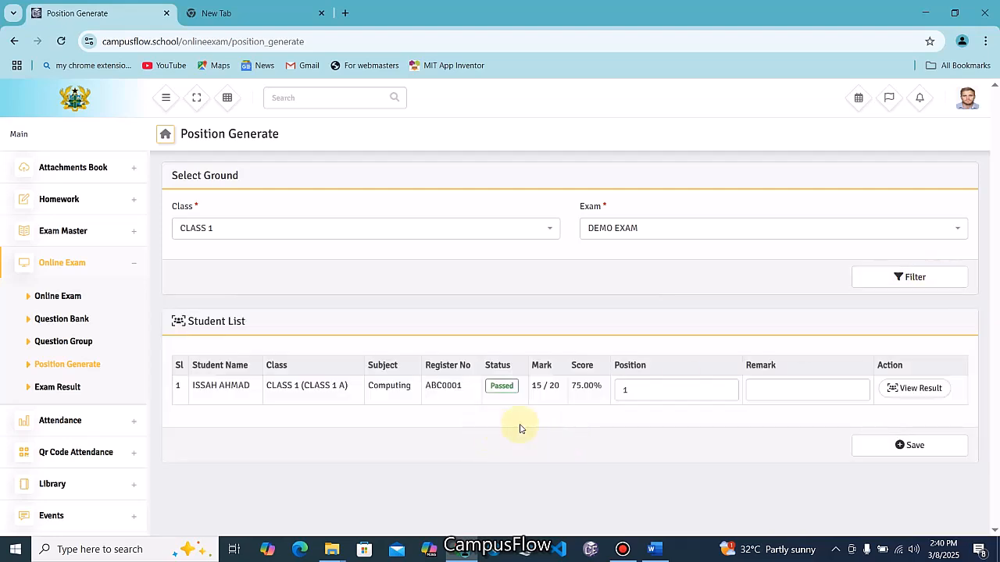
click(779, 396)
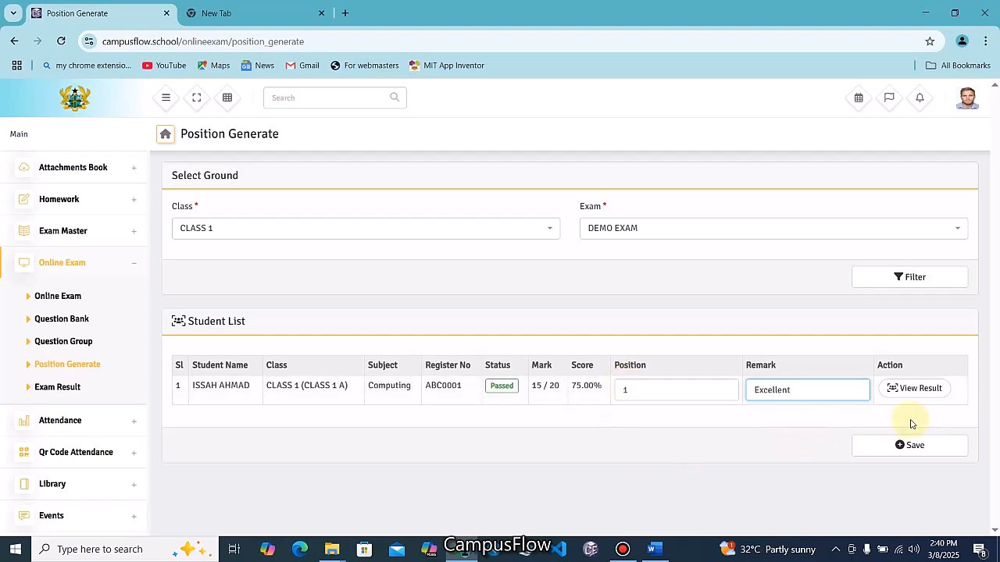
click(900, 445)
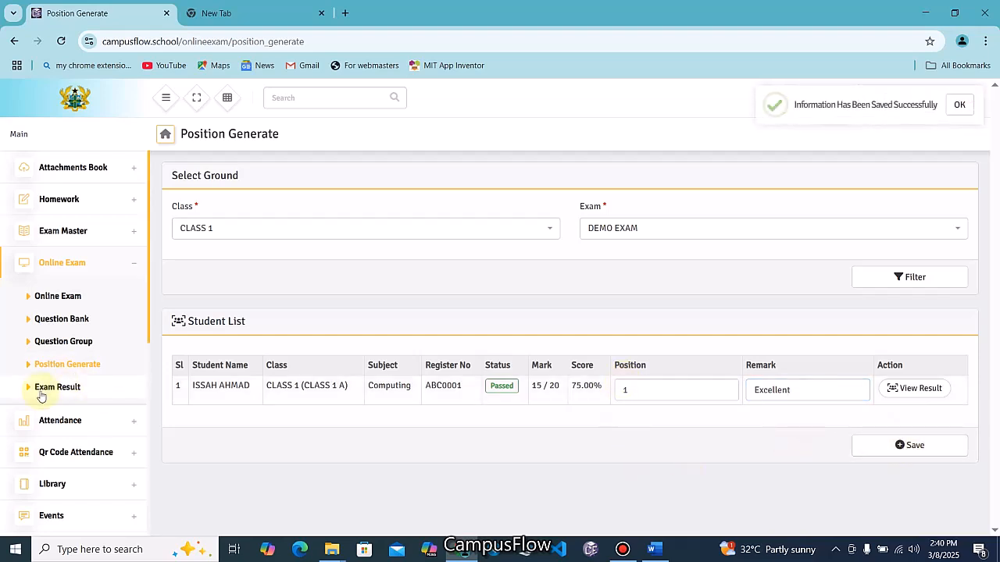
click(56, 388)
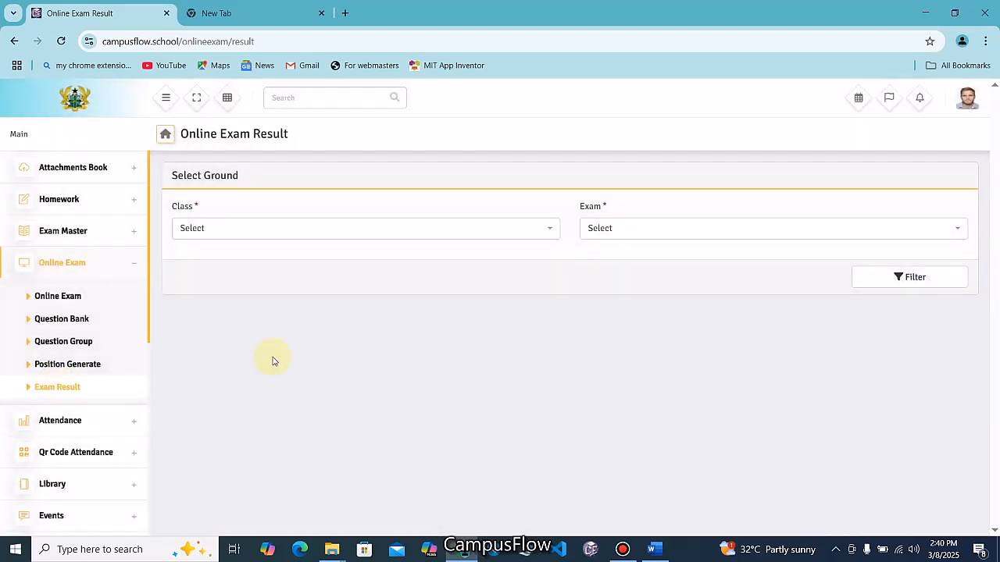
Filter CLASS 1's DEMO EXAM results and review the student's 15/20, 75.00% pass at position 1
click(225, 234)
click(216, 299)
click(614, 226)
click(620, 304)
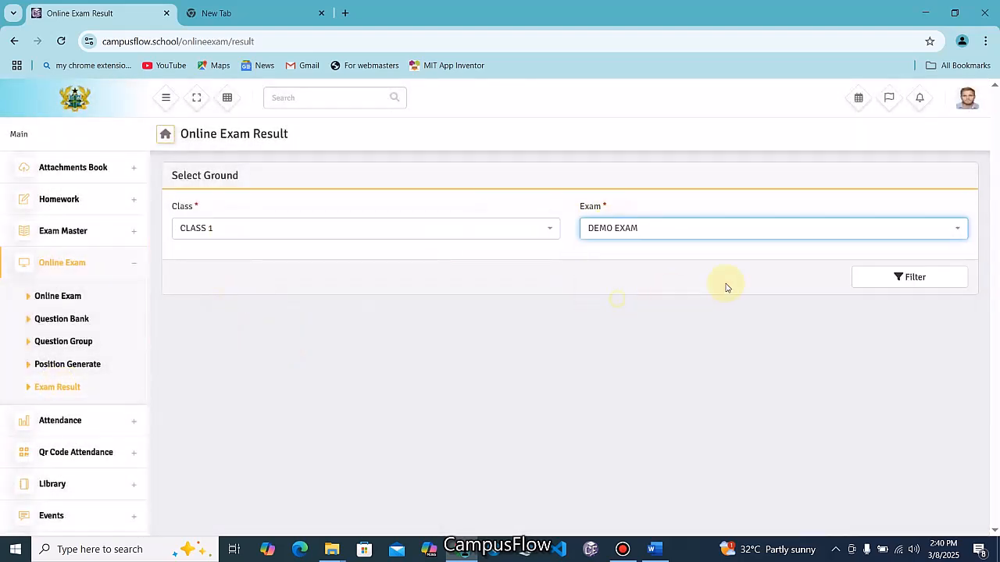
click(885, 279)
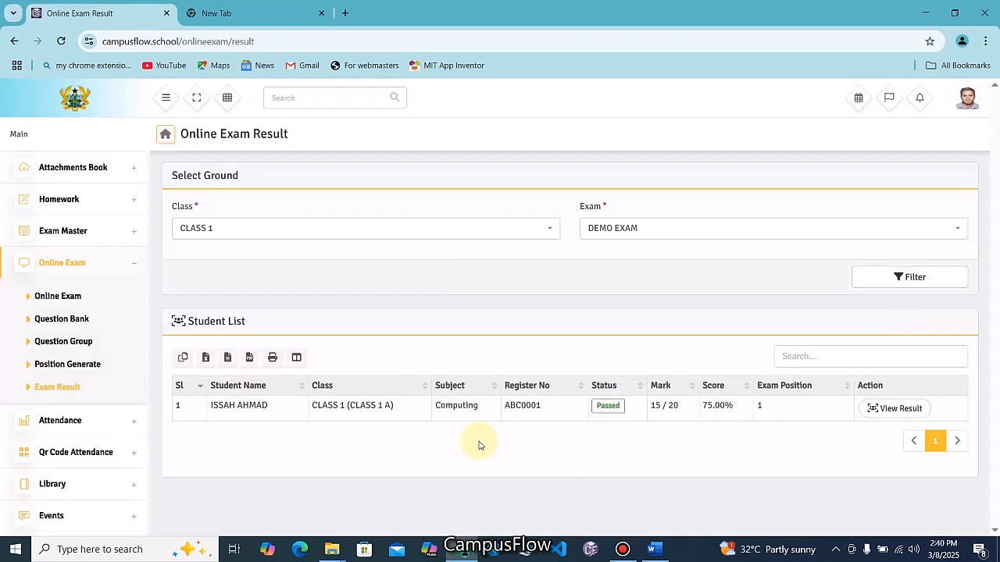
click(887, 413)
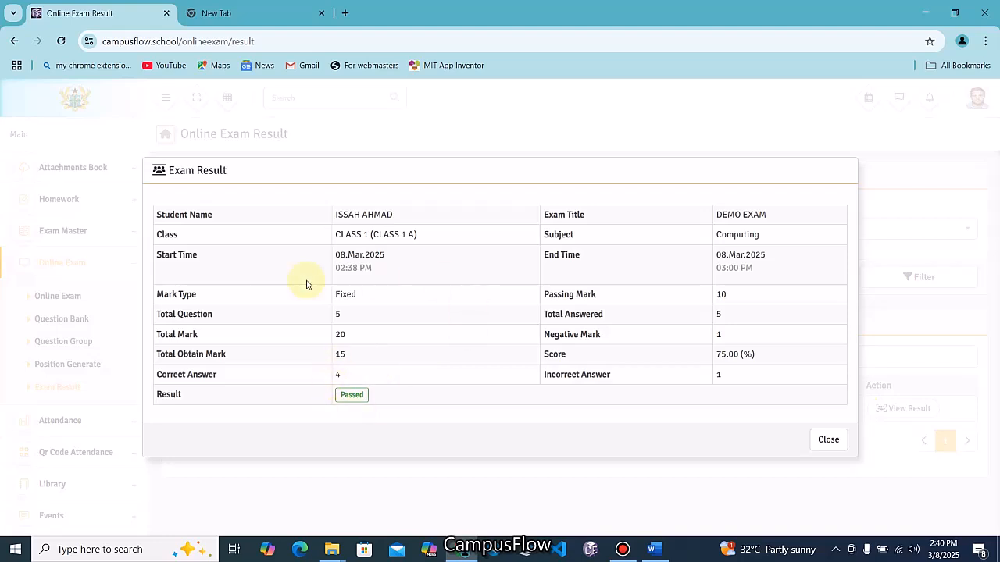
click(822, 438)
Sign back in as the student and view the DEMO EXAM result: position 1, remark Excellent
click(960, 102)
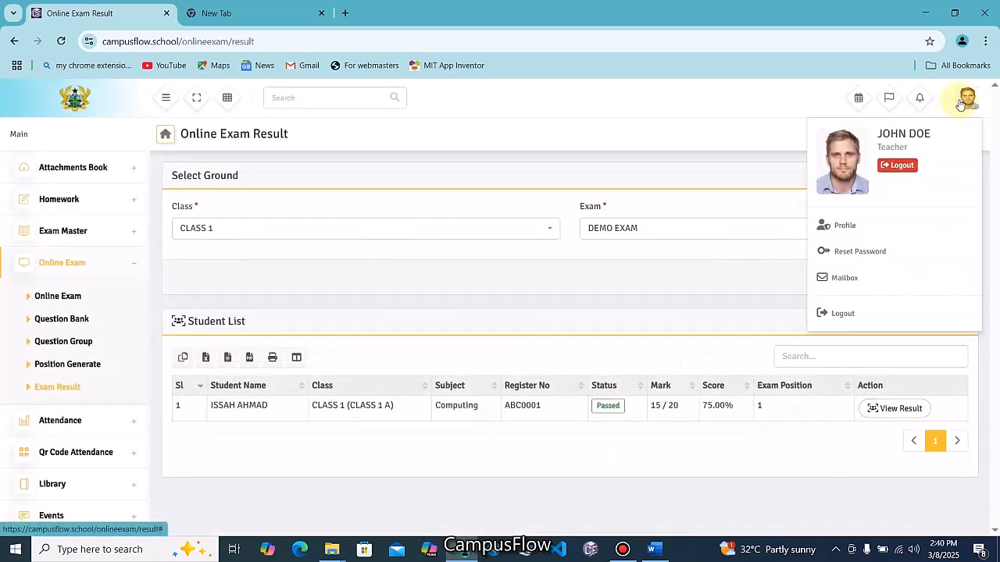
click(889, 163)
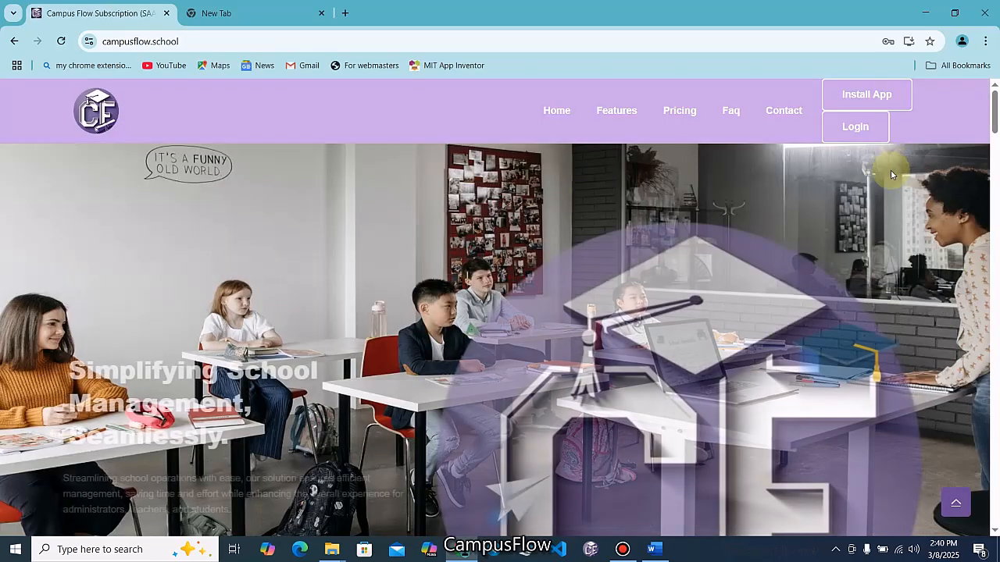
click(854, 126)
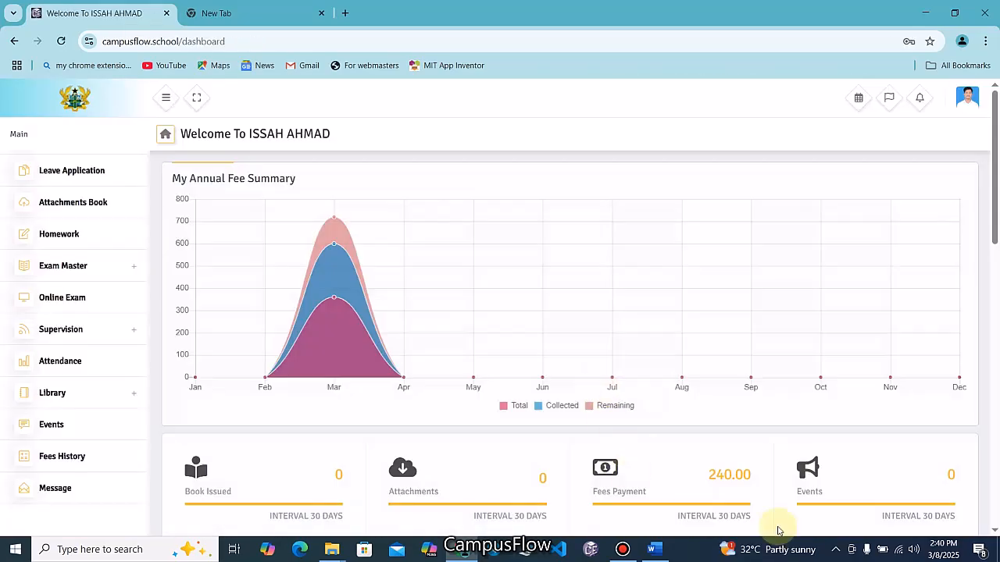
click(66, 295)
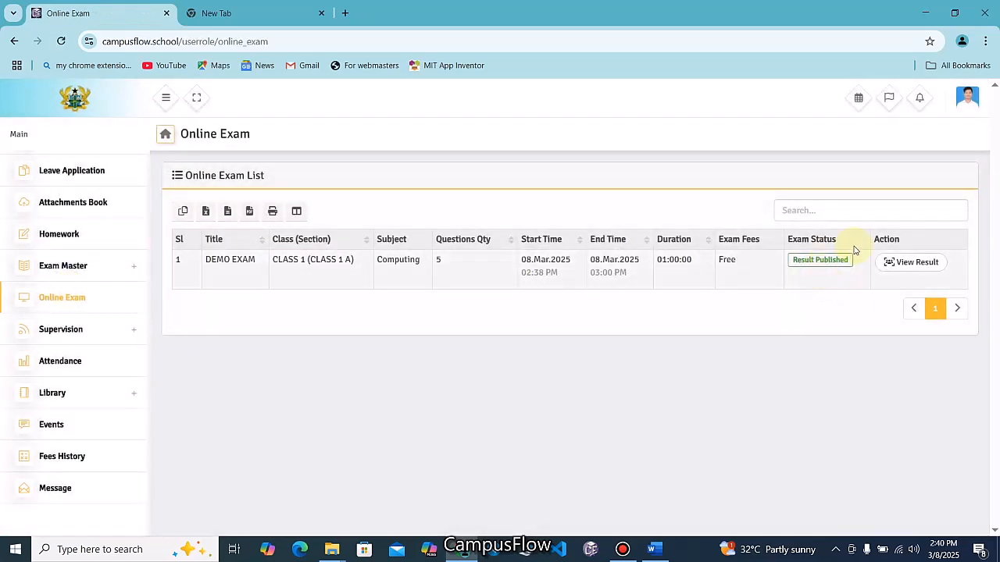
click(922, 263)
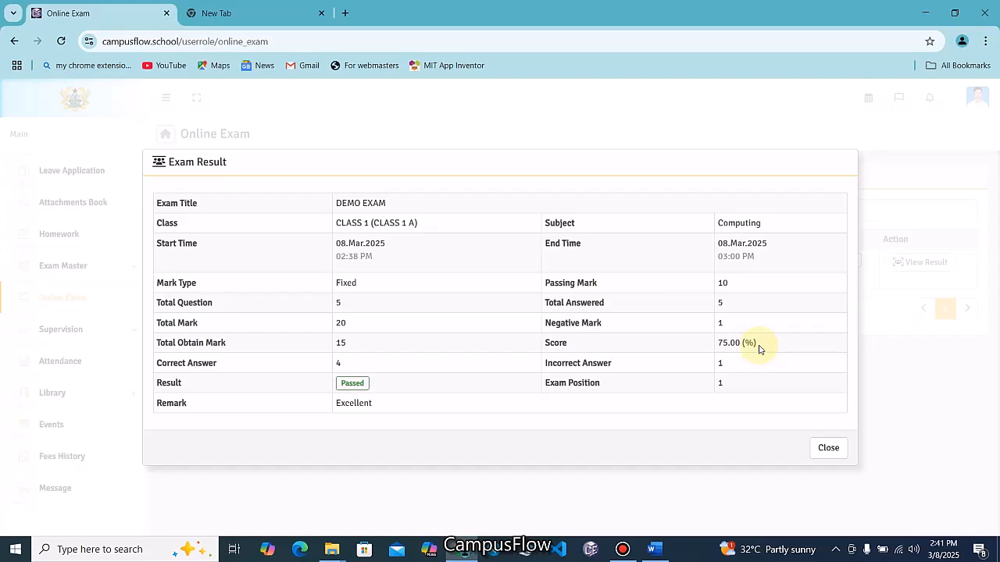
click(827, 448)
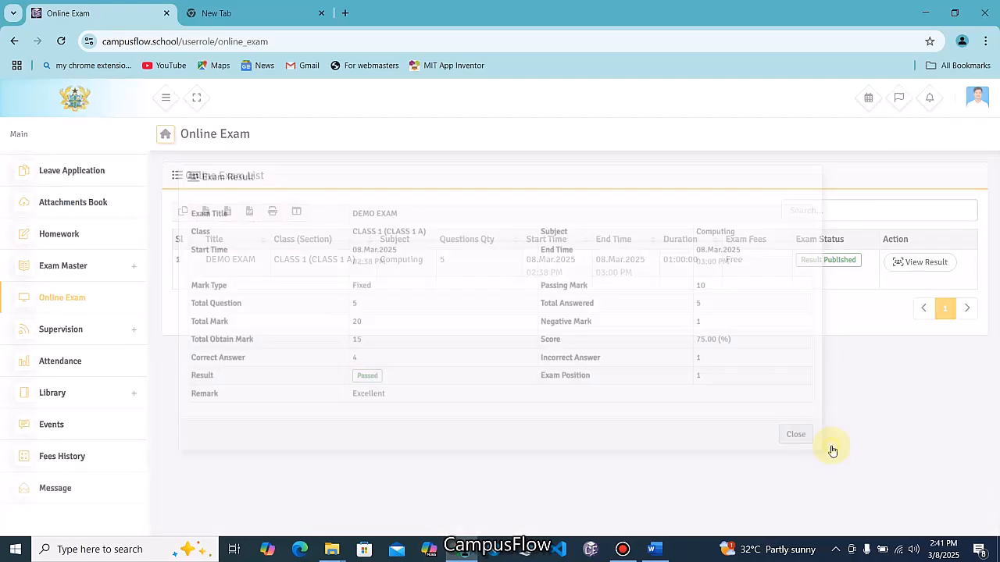